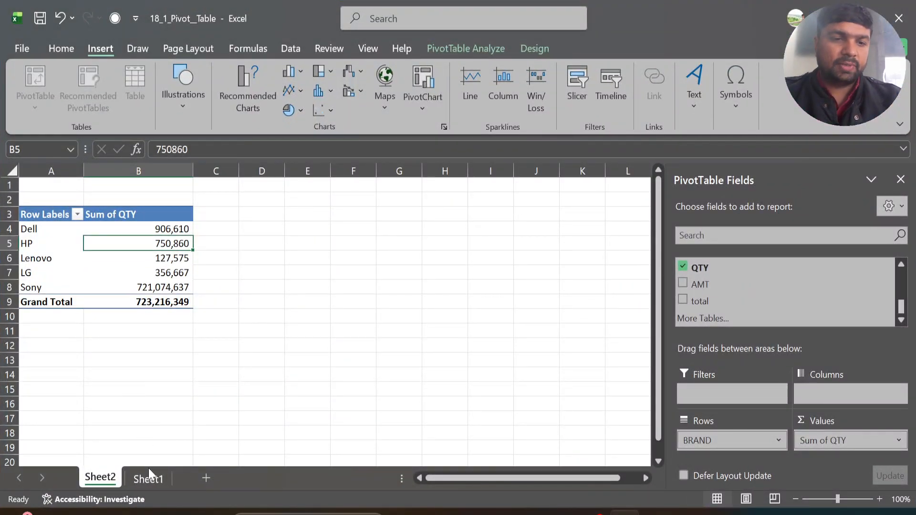
Delete the worksheet Sheet2 containing the old PivotTable and confirm its permanent removal.
click(148, 479)
click(106, 478)
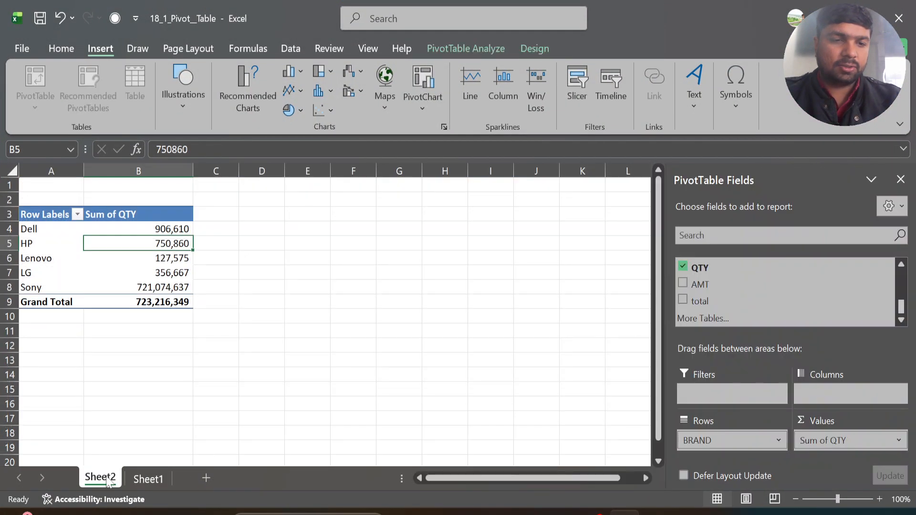
right_click(99, 483)
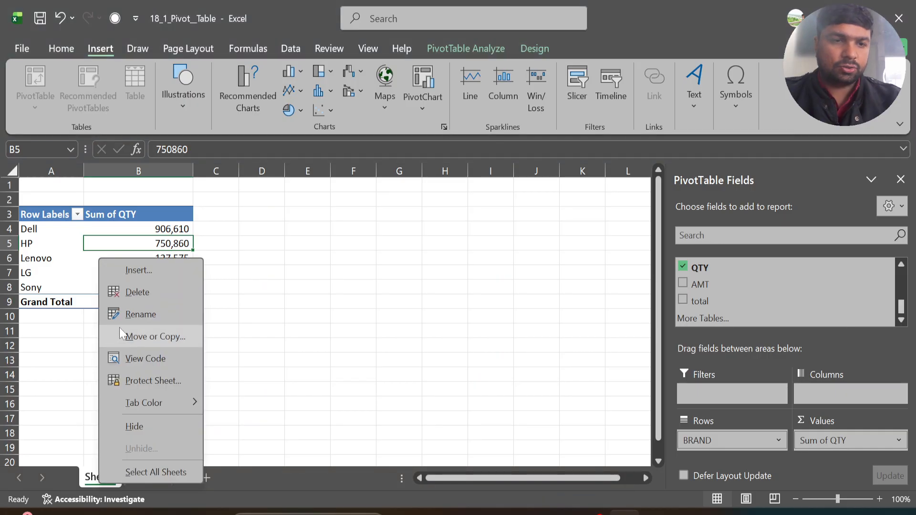
click(184, 289)
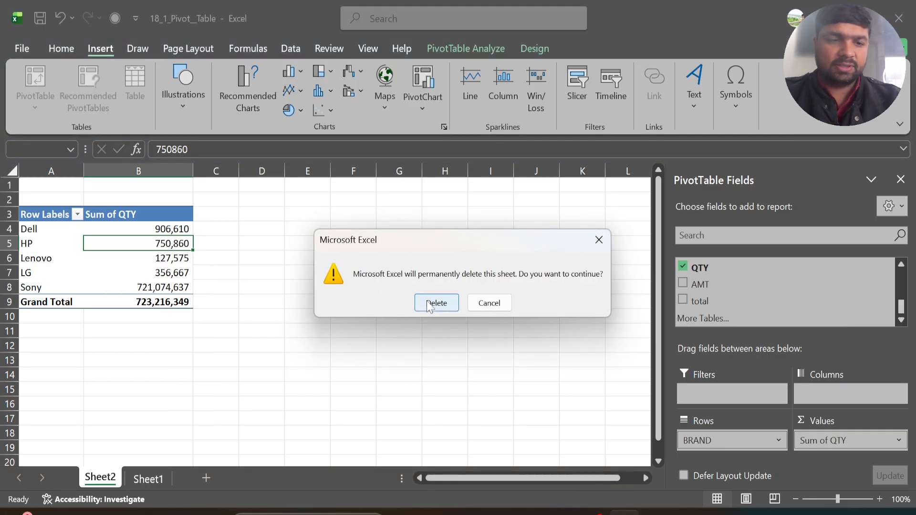
click(432, 301)
Select the whole data table on Sheet1 and create a PivotTable from it on a new worksheet.
click(221, 300)
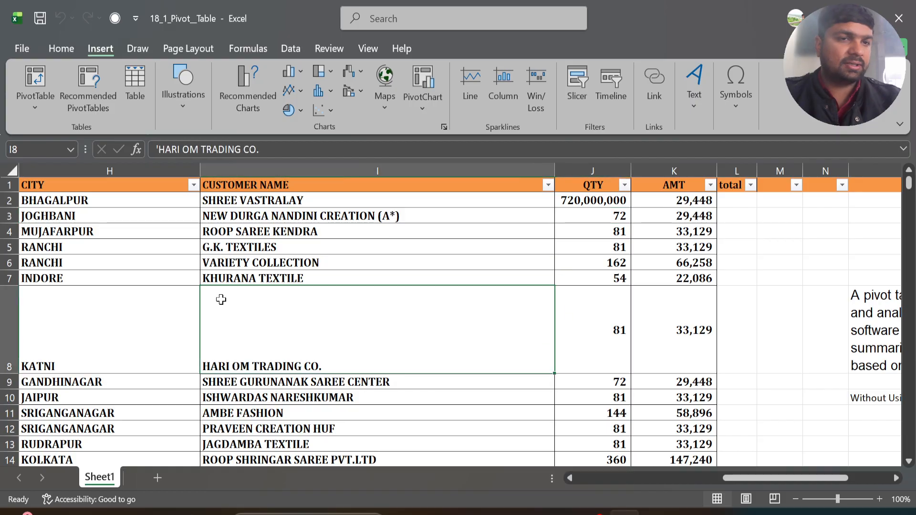
scroll(220, 300, left, 5)
click(234, 295)
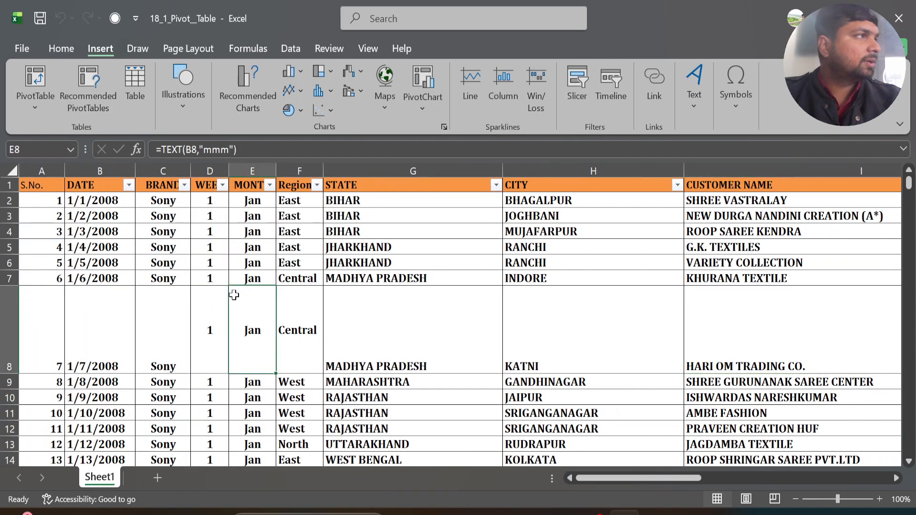
click(95, 278)
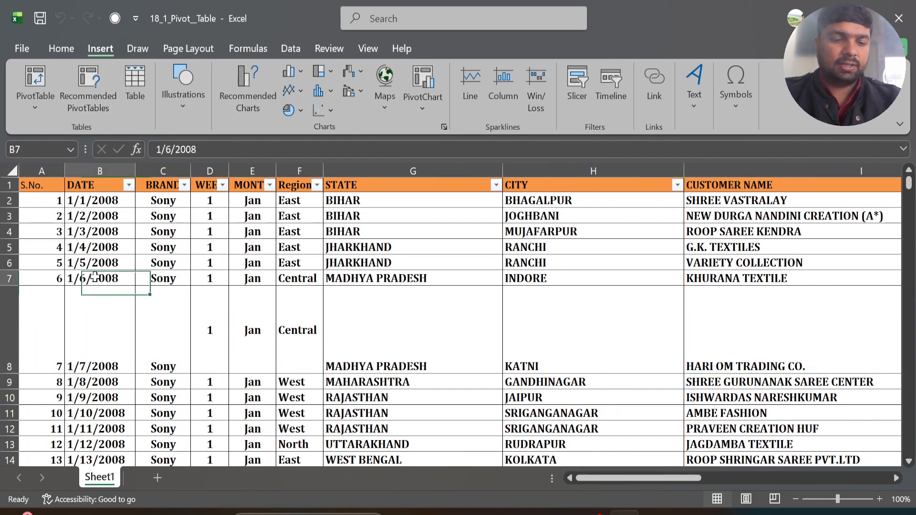
key(ctrl+a)
click(38, 105)
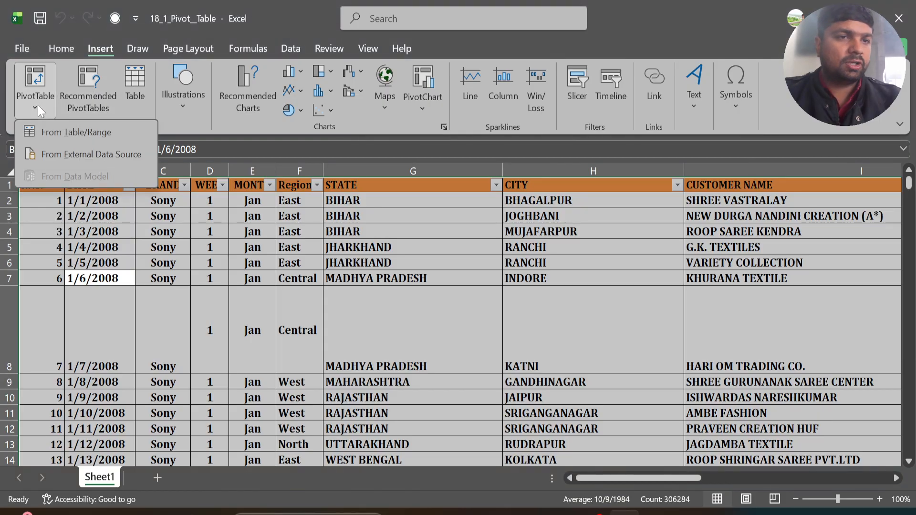
click(61, 130)
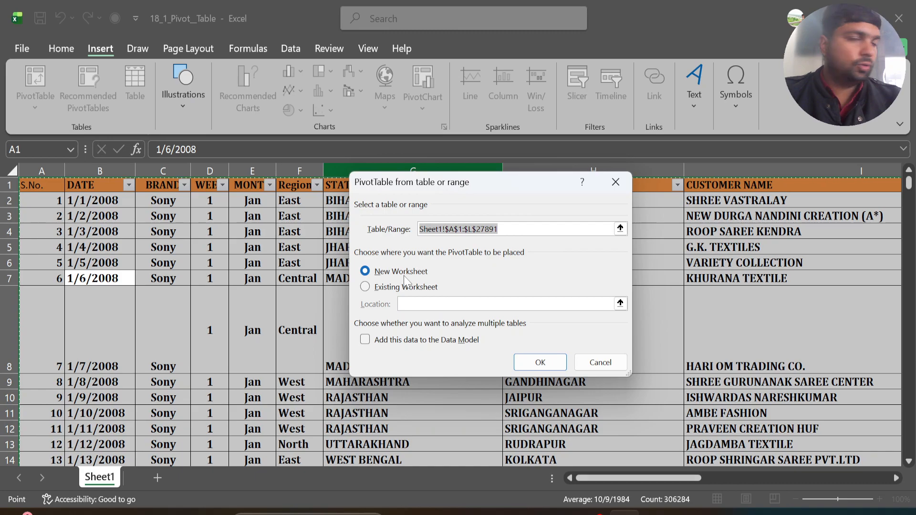
click(541, 364)
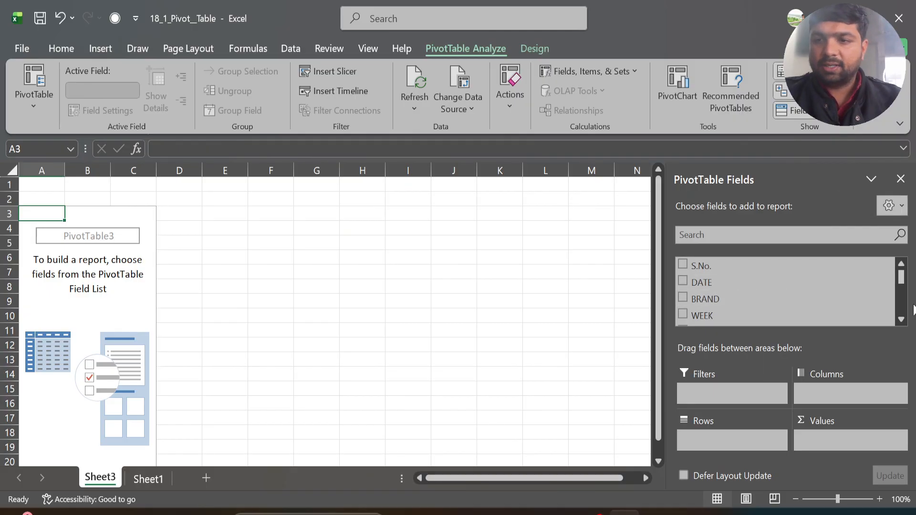
Place the BRAND field in the PivotTable's rows and the AMT field in its values as a sum.
drag(726, 300, 706, 433)
click(901, 320)
click(901, 319)
scroll(904, 322, down, 5)
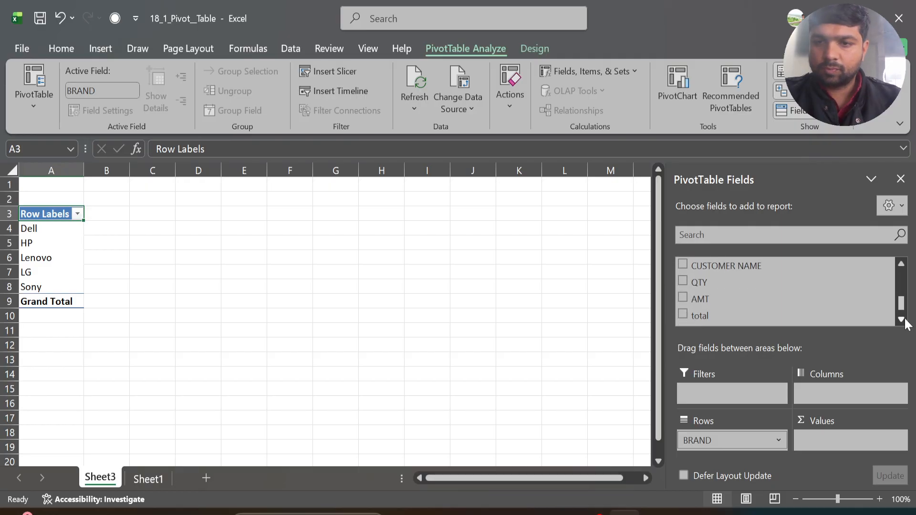
drag(688, 286, 807, 439)
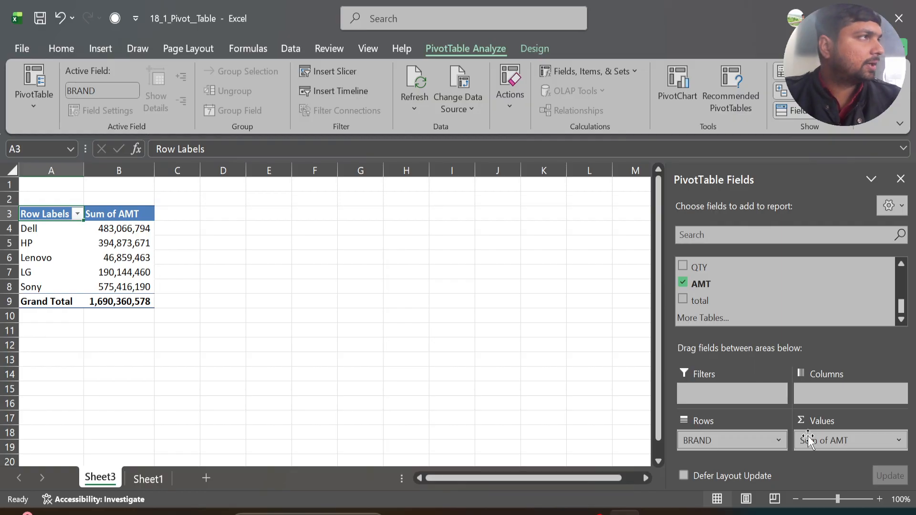
click(313, 299)
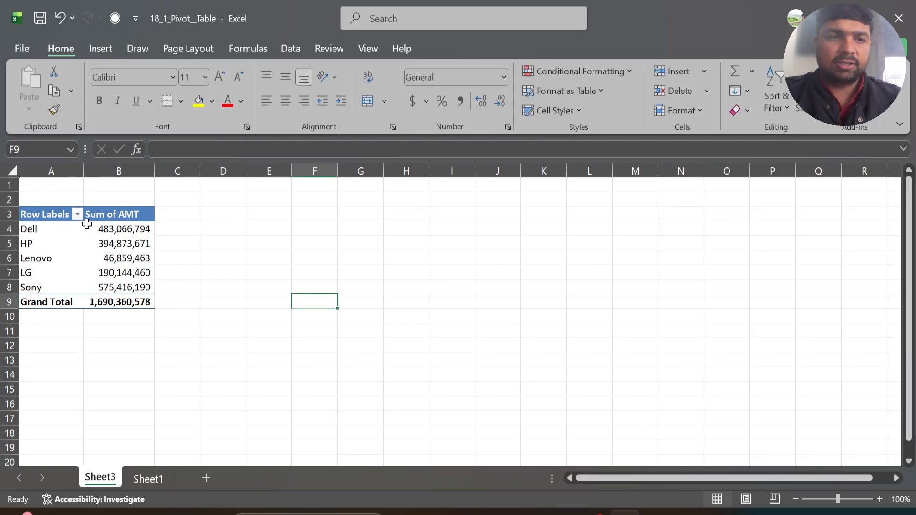
click(86, 258)
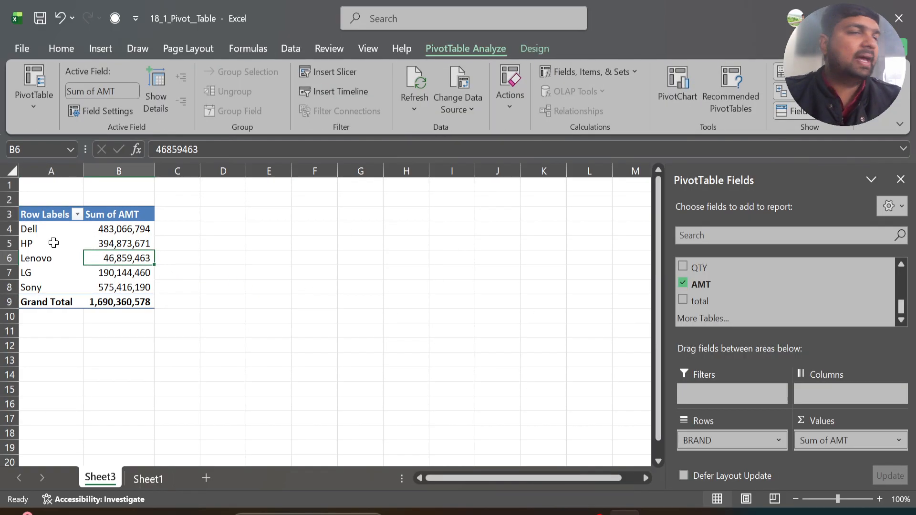
Filter the PivotTable's row labels to show only the Dell brand.
click(77, 214)
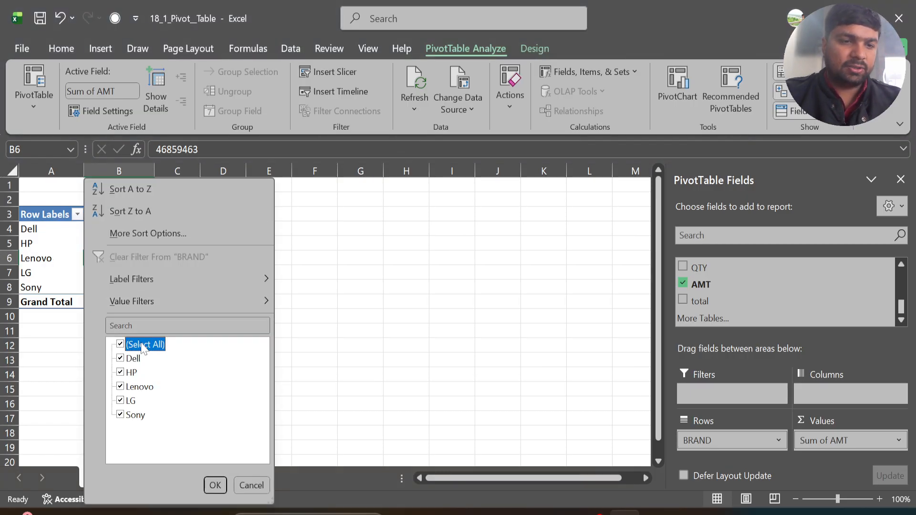
click(122, 351)
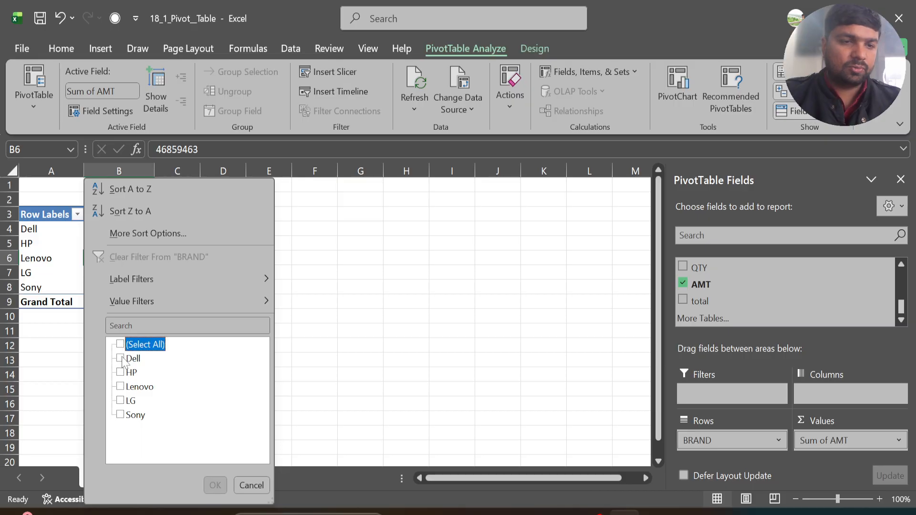
click(121, 359)
click(215, 485)
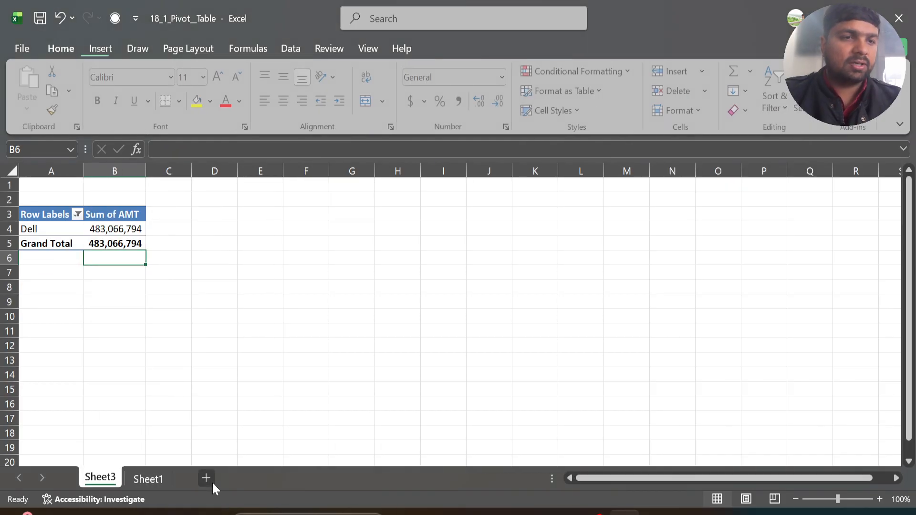
Include HP alongside Dell in the row label filter.
click(77, 214)
click(120, 372)
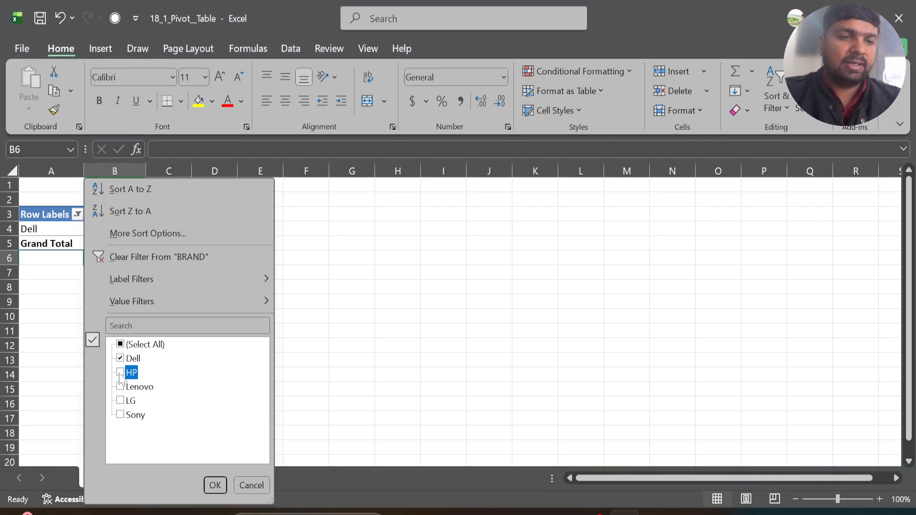
click(214, 485)
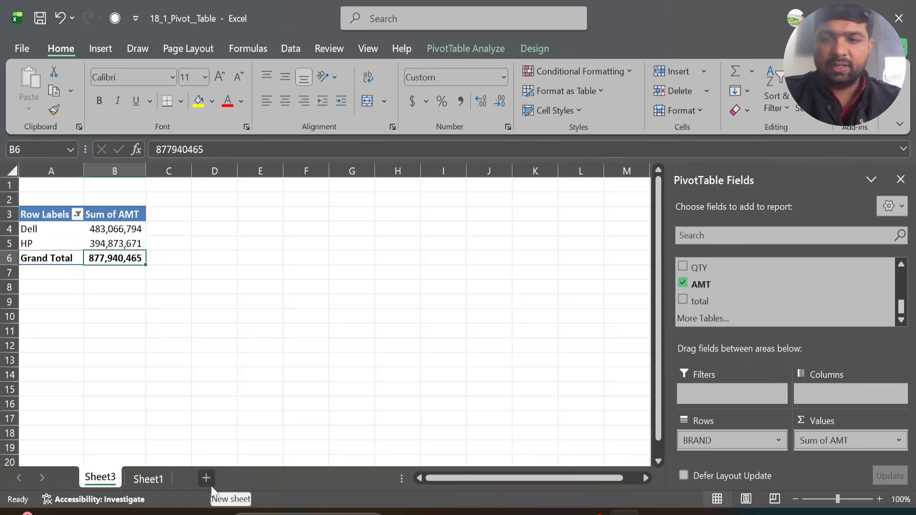
Reselect all brands in the row label filter of the PivotTable.
click(901, 265)
click(901, 265)
click(900, 265)
click(900, 265)
click(901, 265)
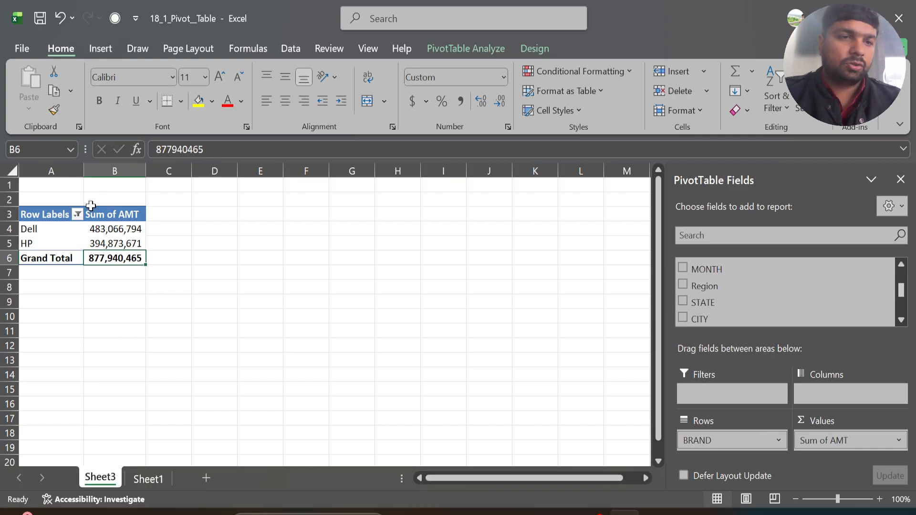
click(77, 214)
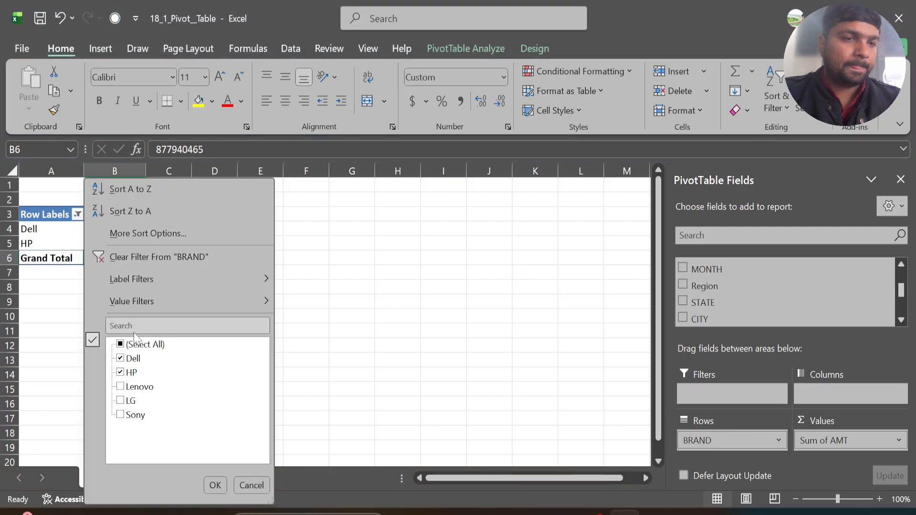
click(133, 345)
click(128, 350)
click(213, 487)
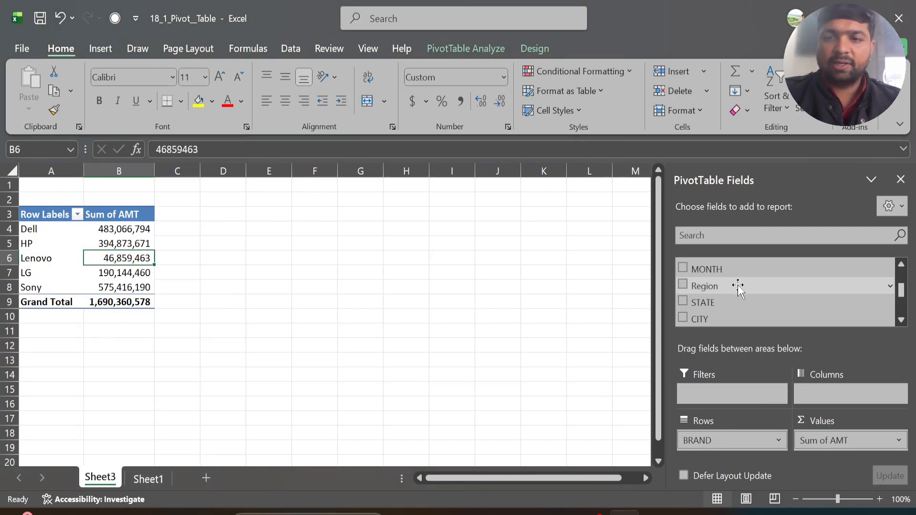
Add the Region field as a report filter and restrict the PivotTable to the Central region.
drag(701, 290, 701, 394)
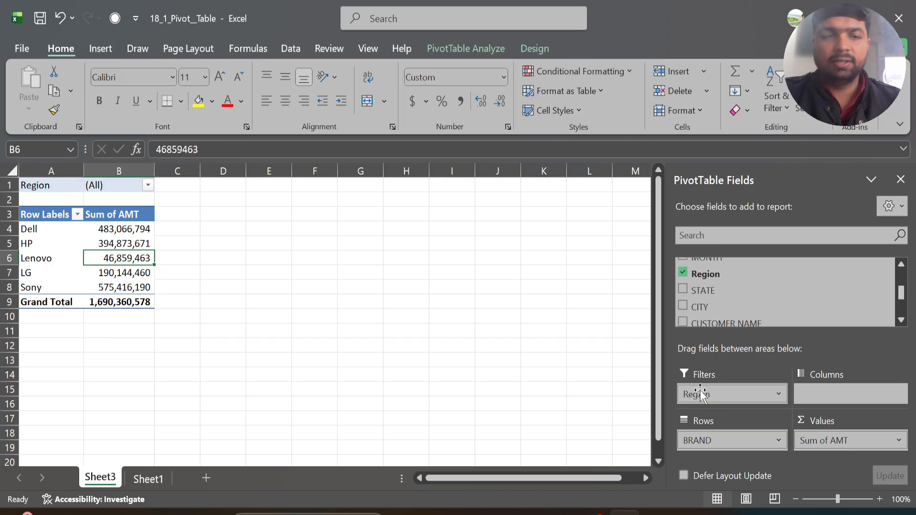
click(147, 185)
click(28, 237)
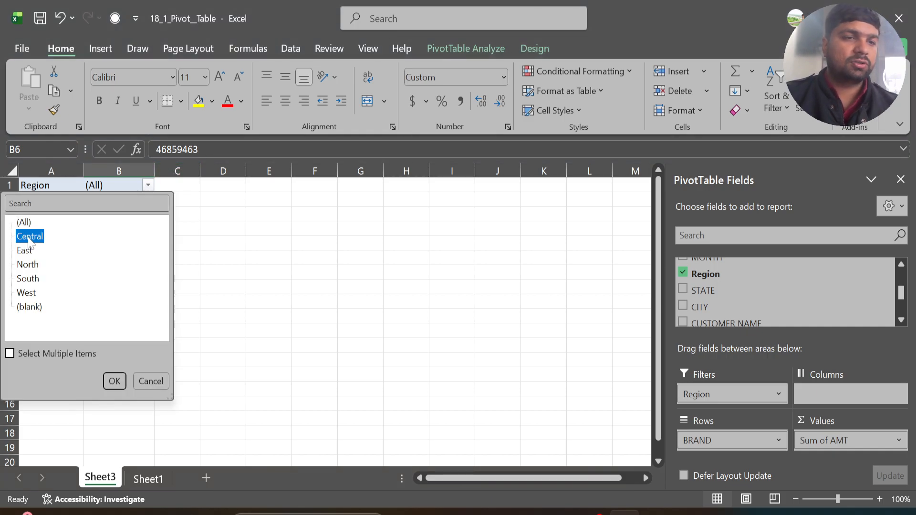
click(114, 381)
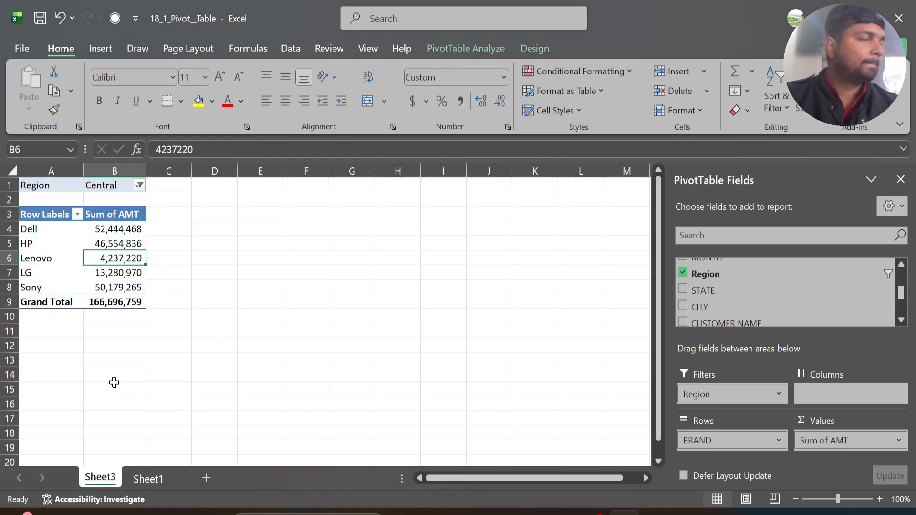
Allow multiple items in the Region report filter and include East alongside Central.
click(140, 186)
click(9, 353)
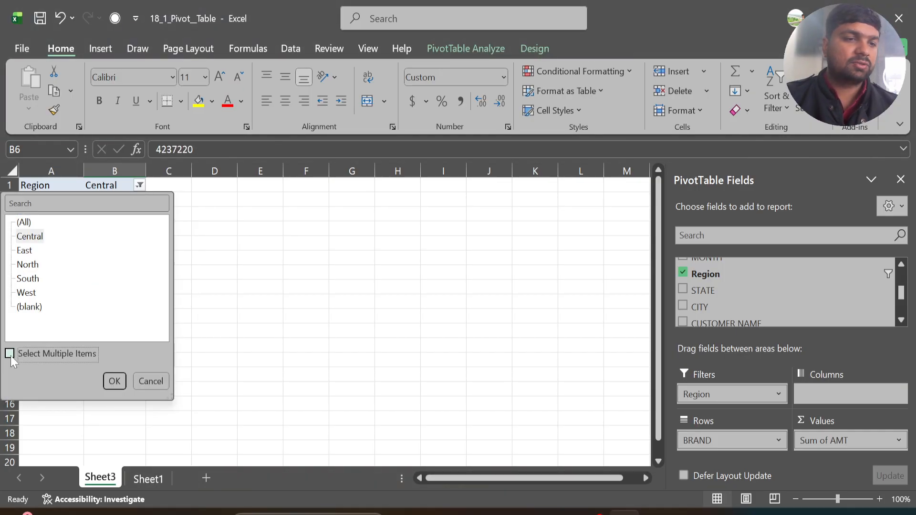
click(20, 250)
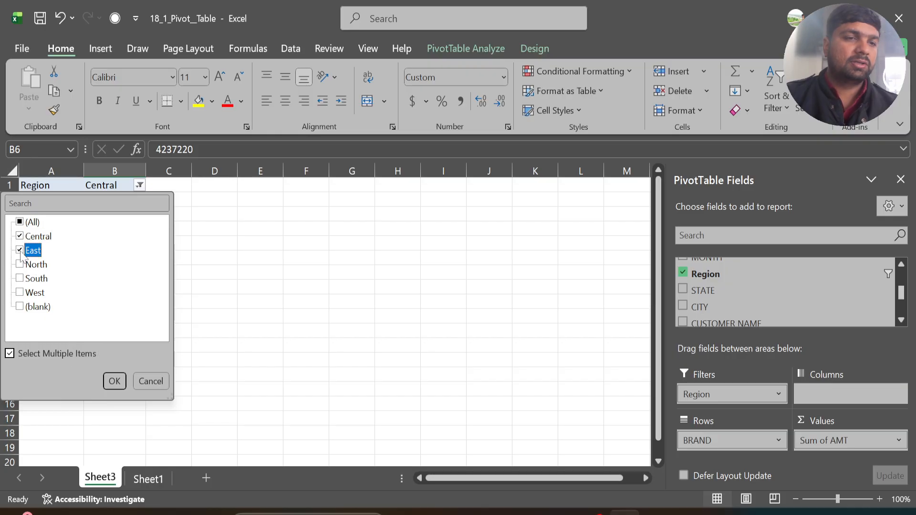
click(114, 381)
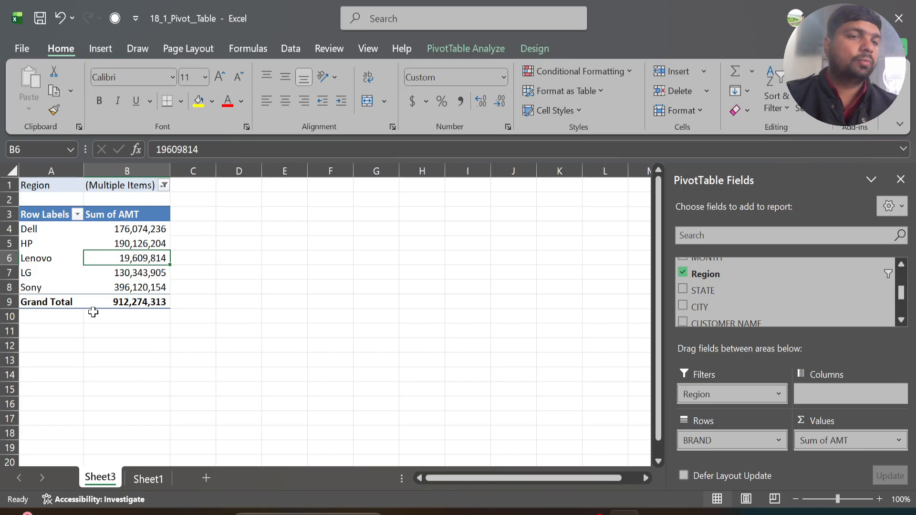
Set the Region report filter back to the Central region only.
mouse_move(134, 247)
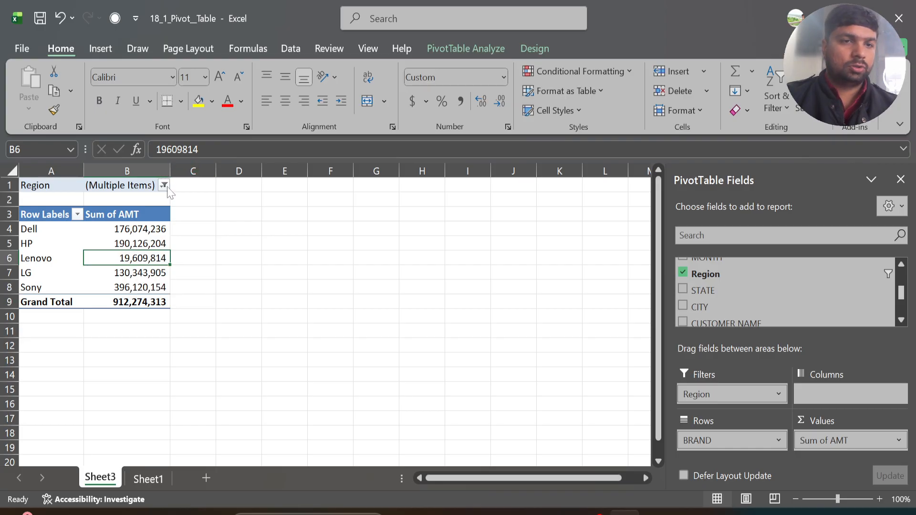
click(164, 186)
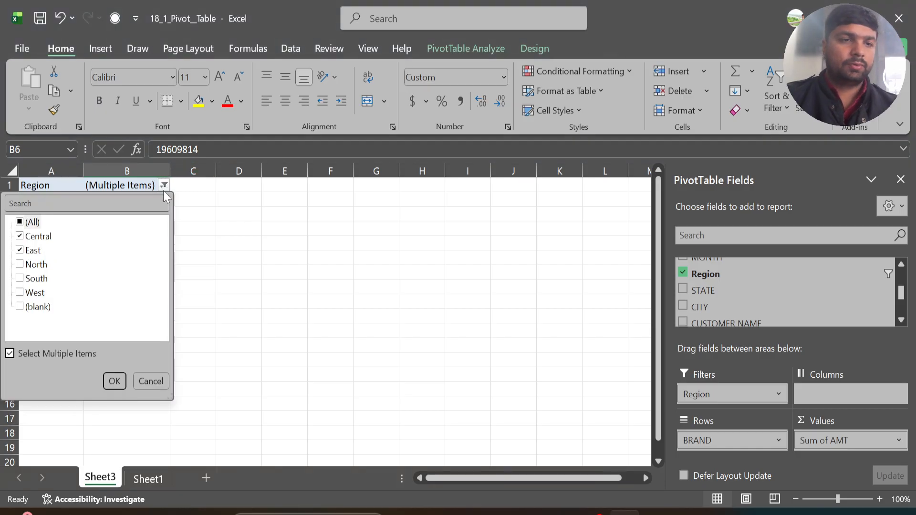
click(20, 236)
click(20, 250)
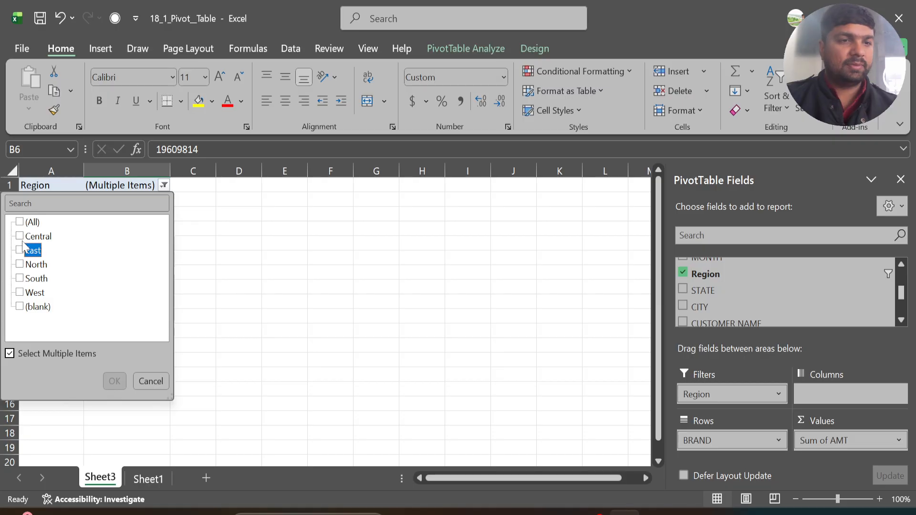
click(19, 236)
click(115, 381)
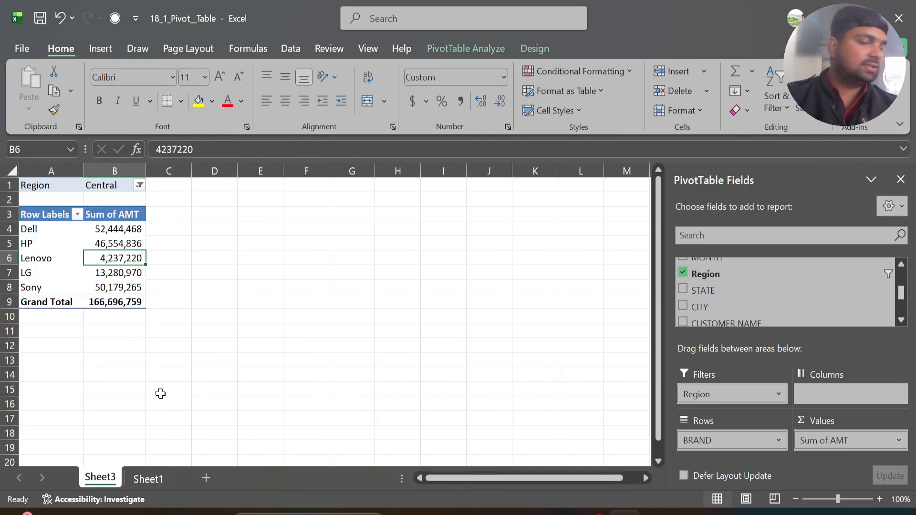
Filter the source data on Sheet1 by the Region column to show only Central.
click(150, 479)
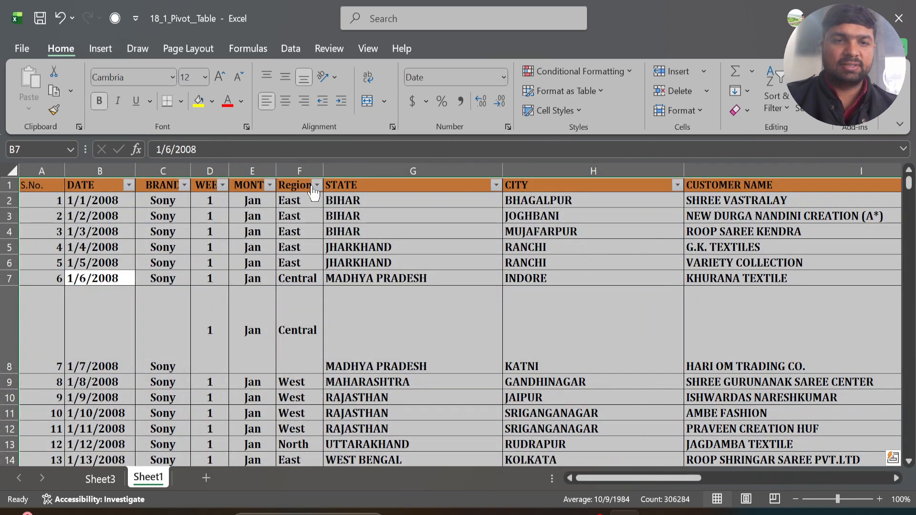
click(316, 186)
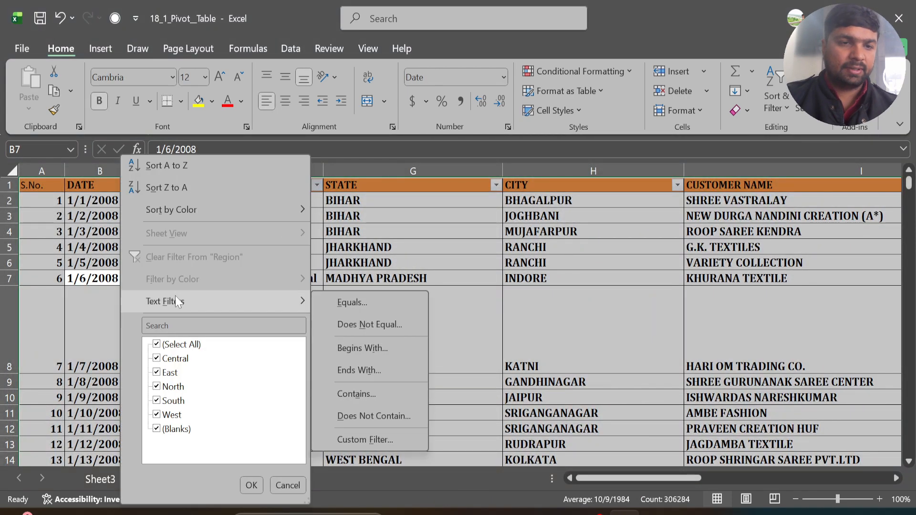
click(178, 345)
click(175, 359)
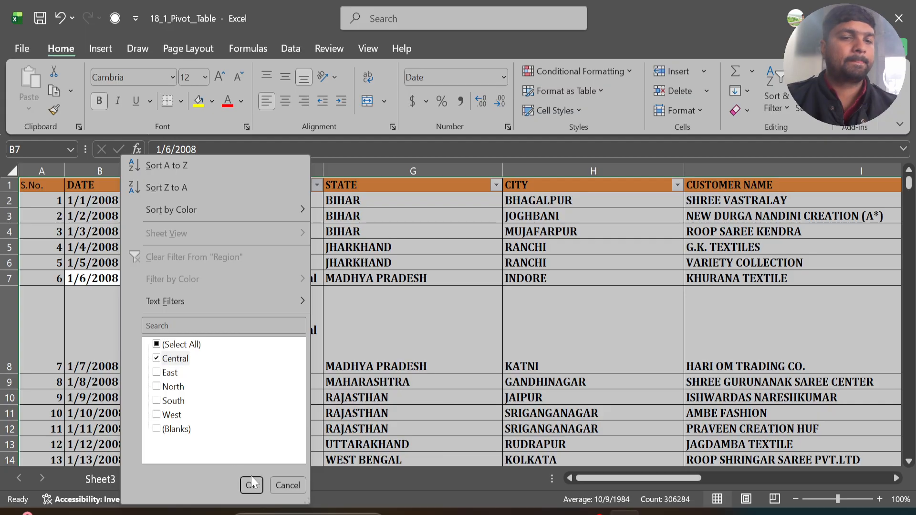
click(251, 485)
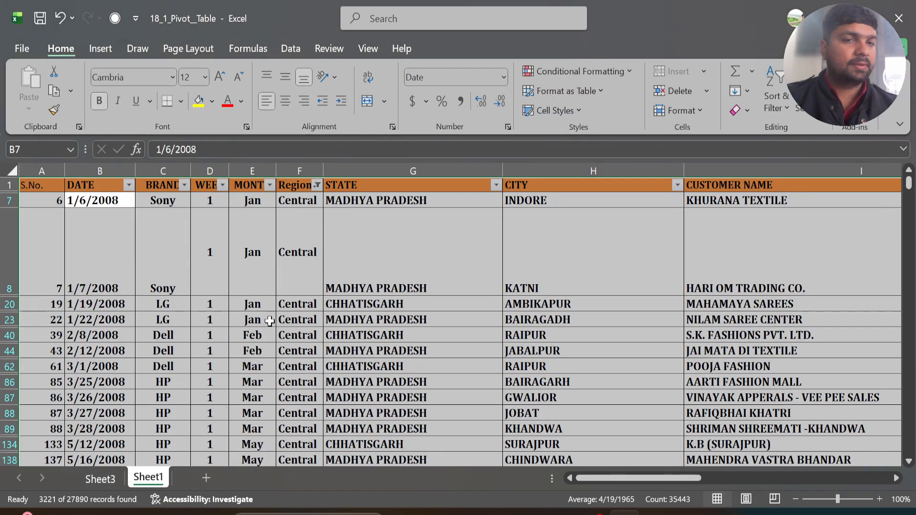
Select all visible AMT values in the Central-filtered source data and compare their sum with the PivotTable's Grand Total.
click(603, 262)
scroll(548, 272, right, 6)
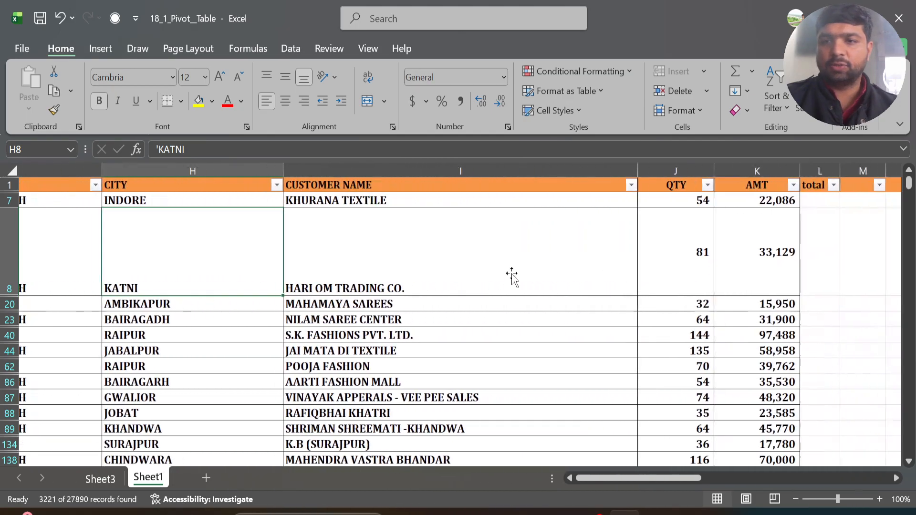
scroll(692, 200, right, 3)
click(691, 201)
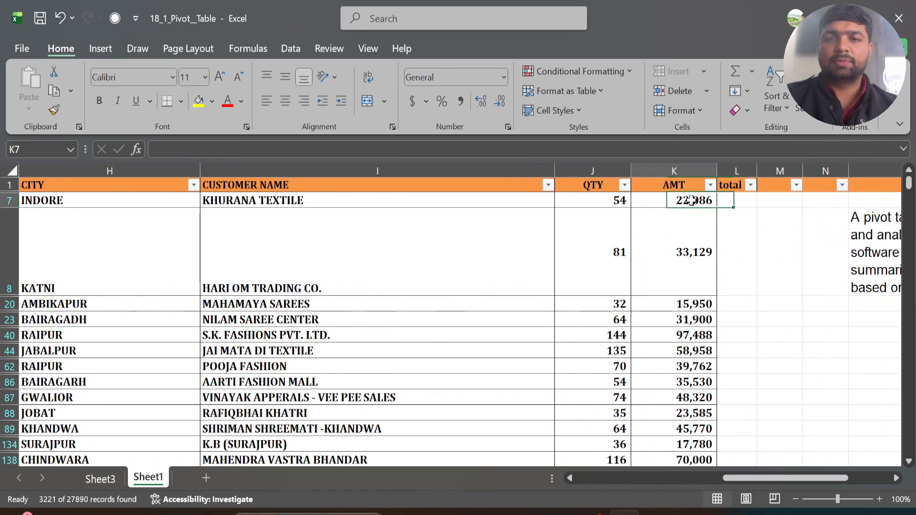
key(ctrl+shift+Down)
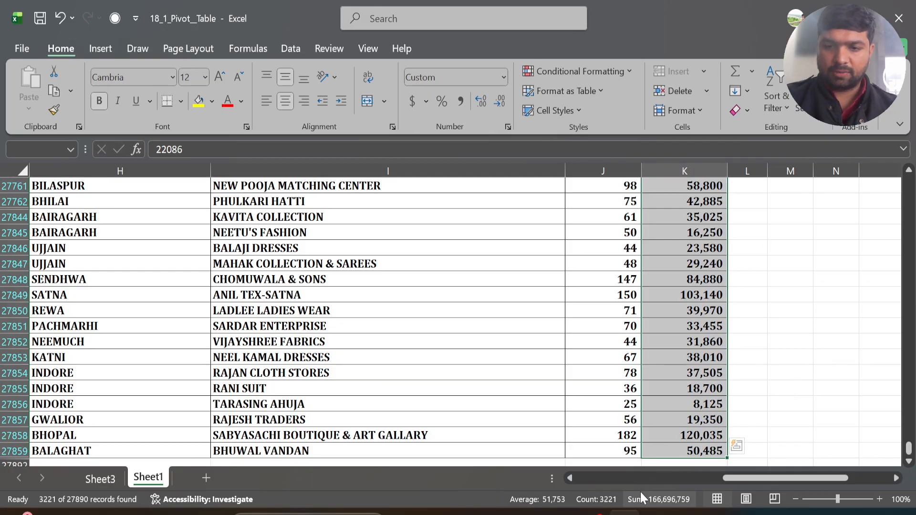
click(100, 479)
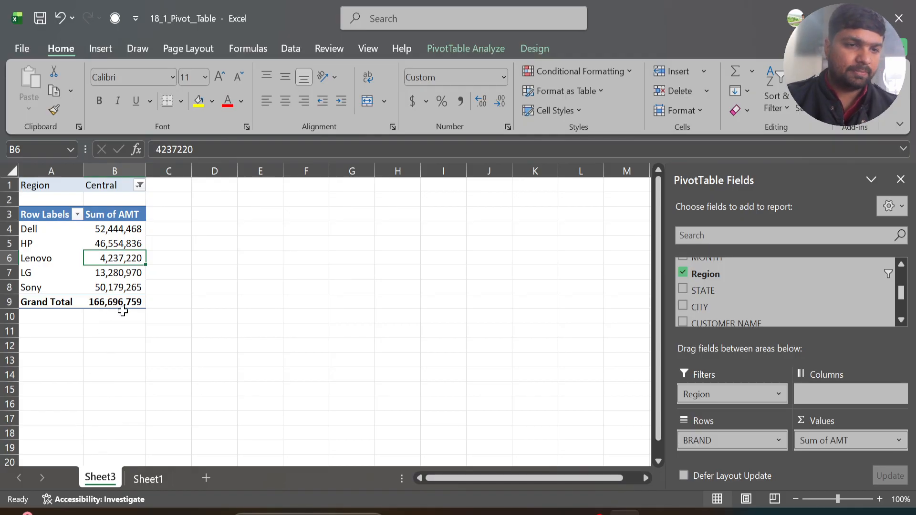
click(148, 478)
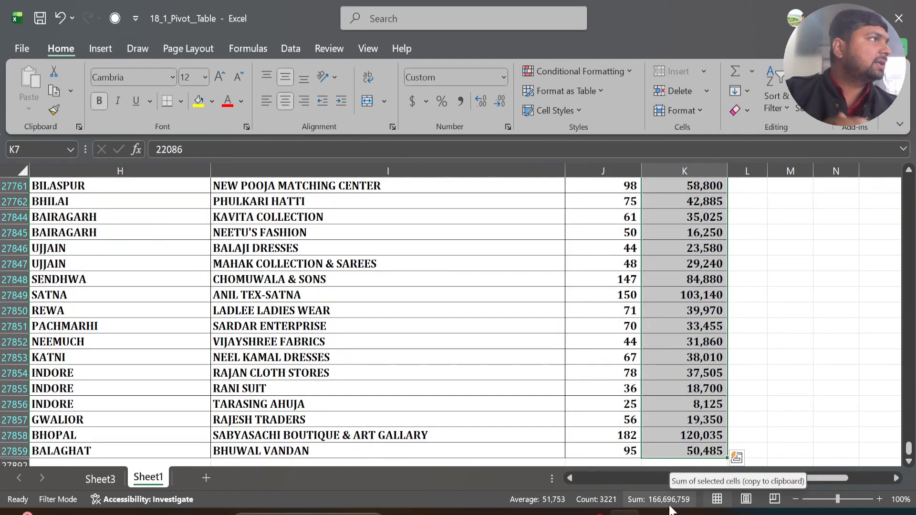
click(98, 478)
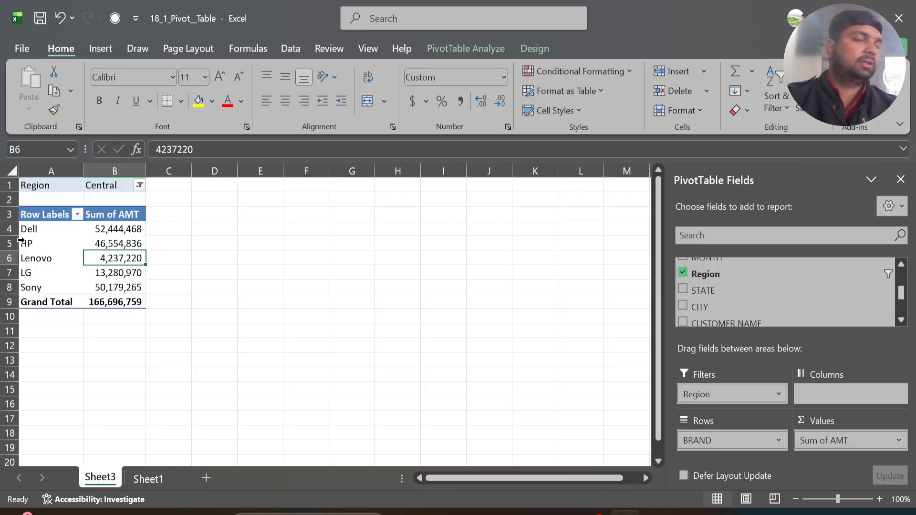
Filter the source data on Sheet1 by the BRAND column to show only Dell.
click(148, 478)
scroll(205, 258, left, 5)
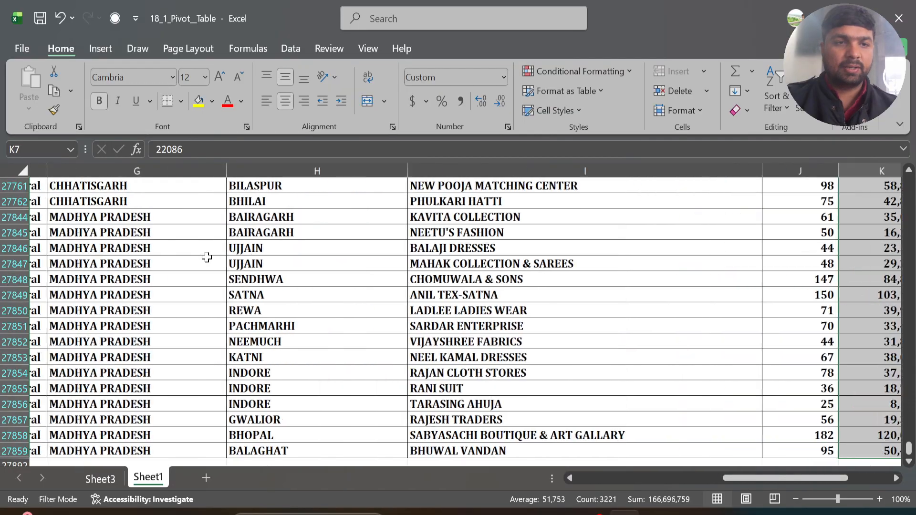
click(189, 279)
scroll(189, 276, up, 20)
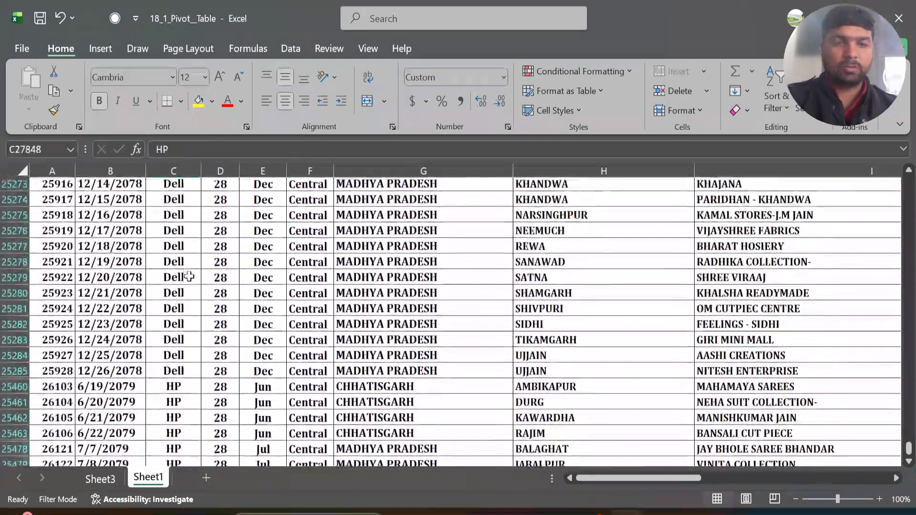
scroll(189, 276, up, 4)
click(189, 277)
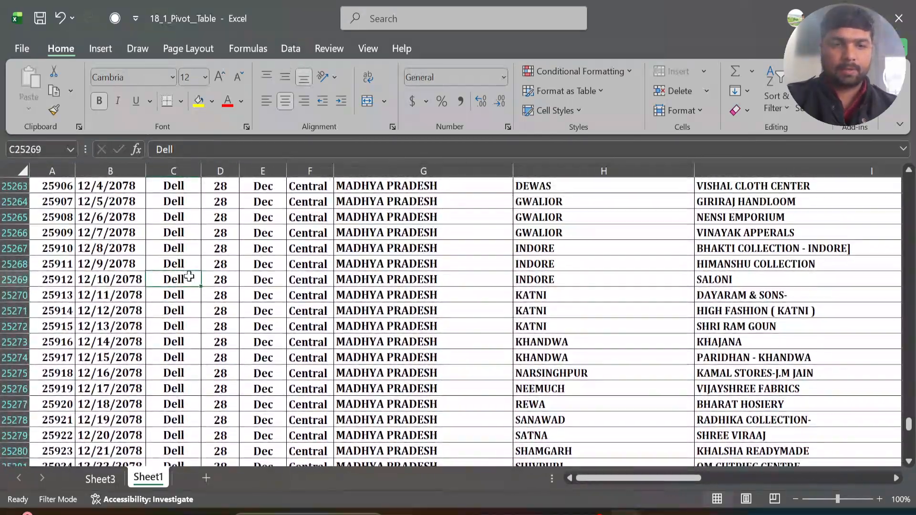
key(ctrl+Up)
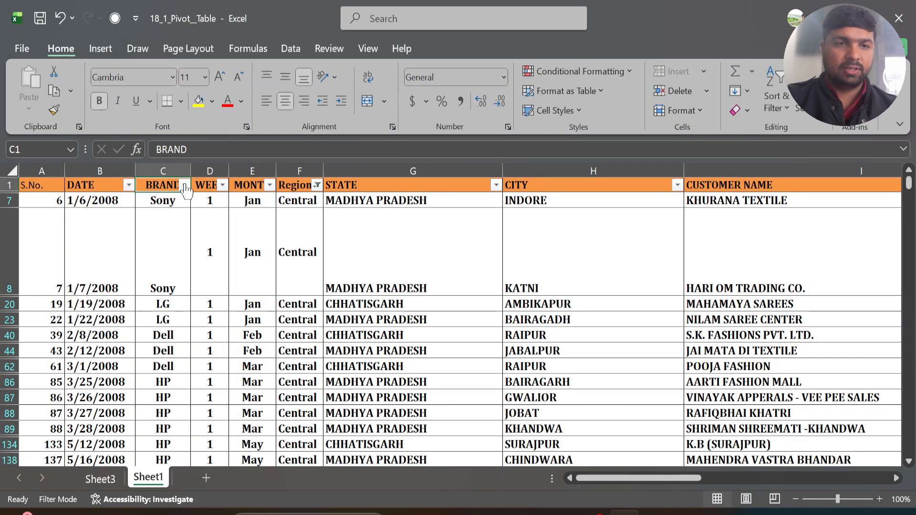
click(185, 189)
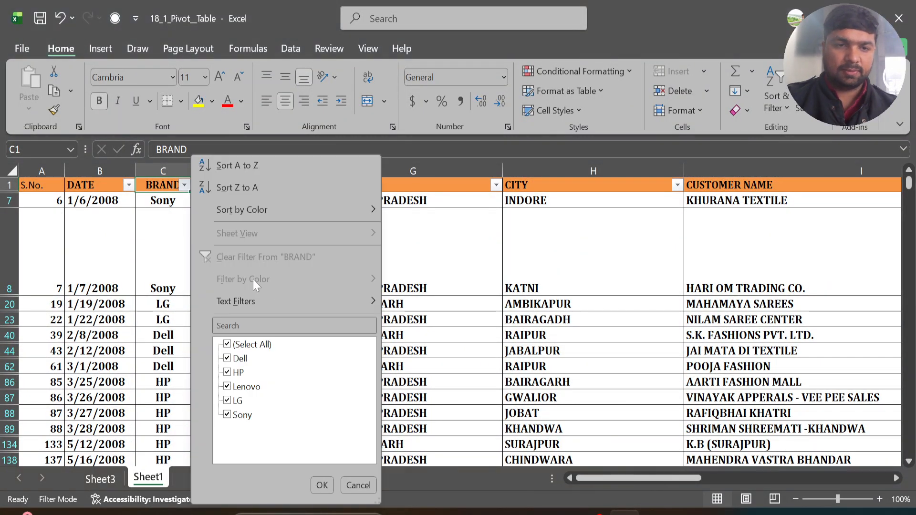
click(245, 350)
click(232, 361)
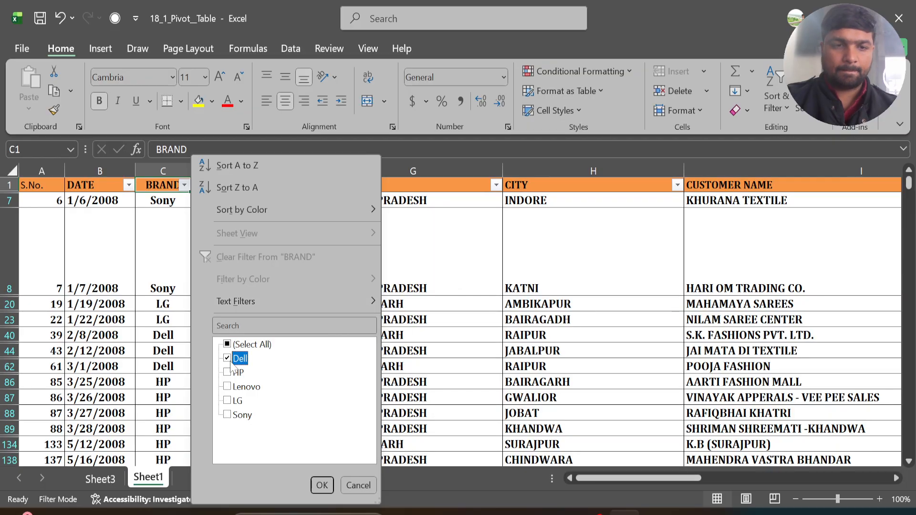
click(321, 485)
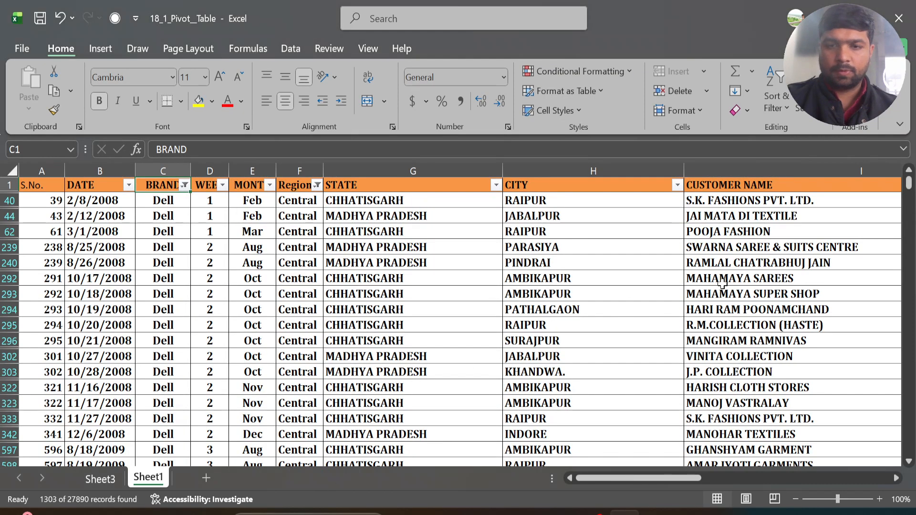
Select the AMT values of the filtered Dell rows and compare their sum with the PivotTable's Dell amount.
scroll(599, 217, right, 5)
scroll(599, 217, left, 4)
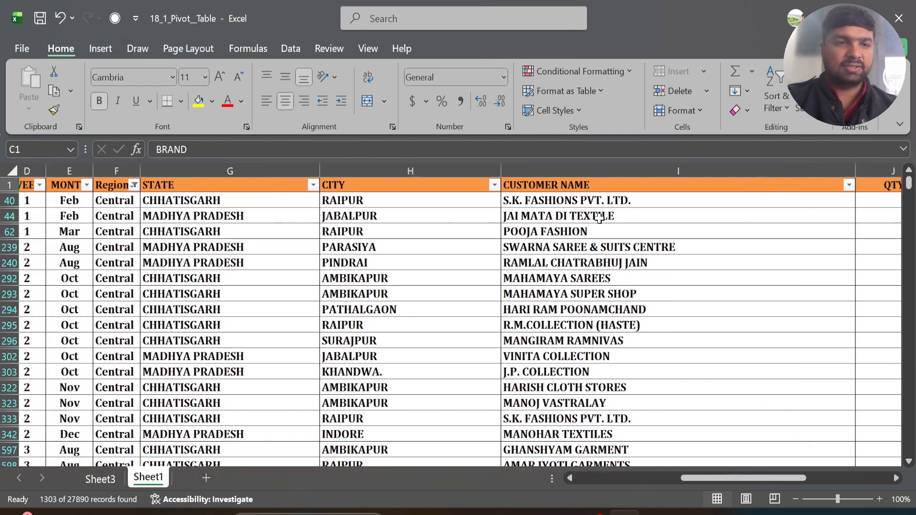
scroll(599, 218, left, 1)
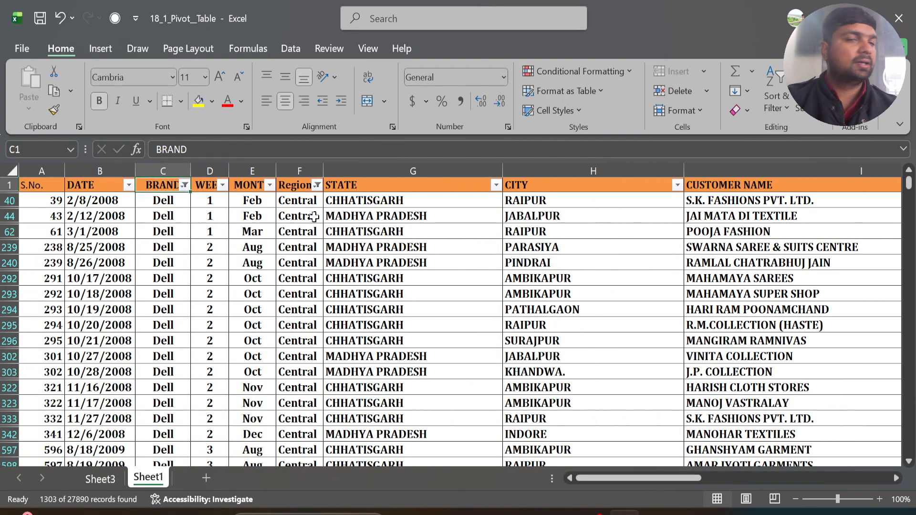
scroll(540, 274, right, 6)
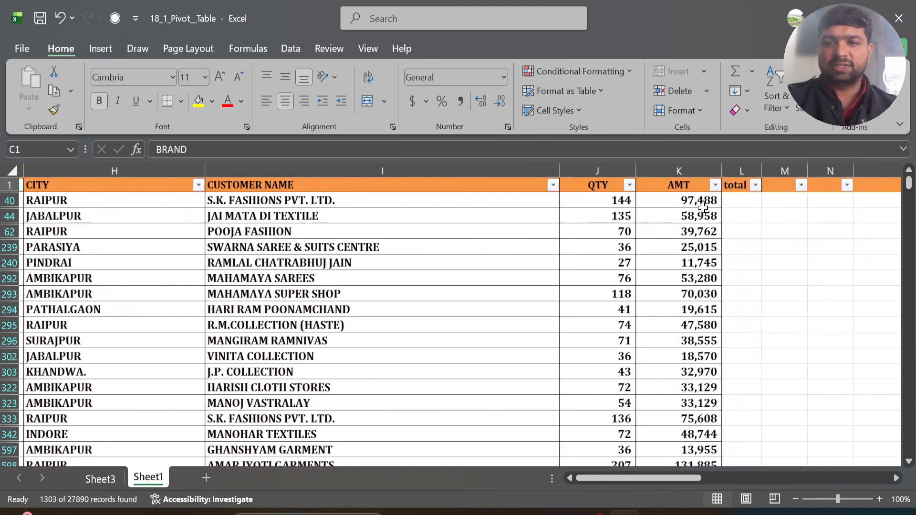
click(693, 202)
key(ctrl+shift+Down)
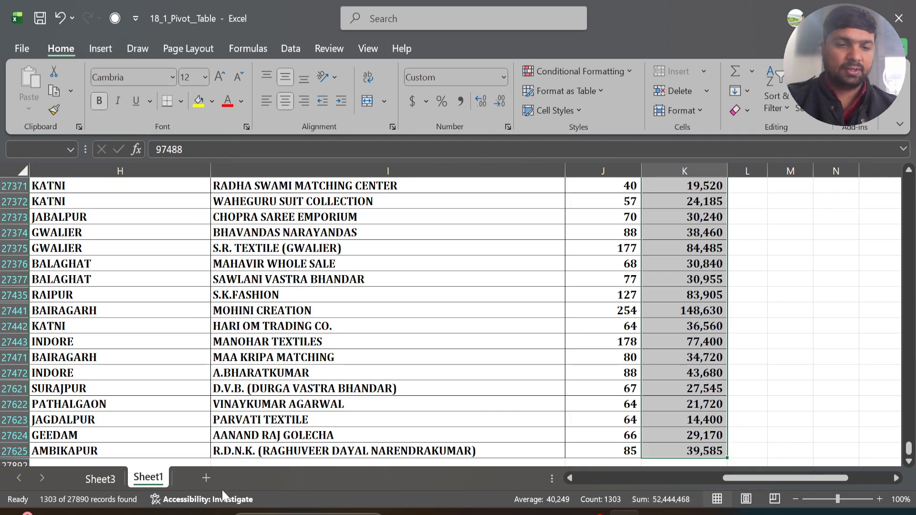
click(99, 477)
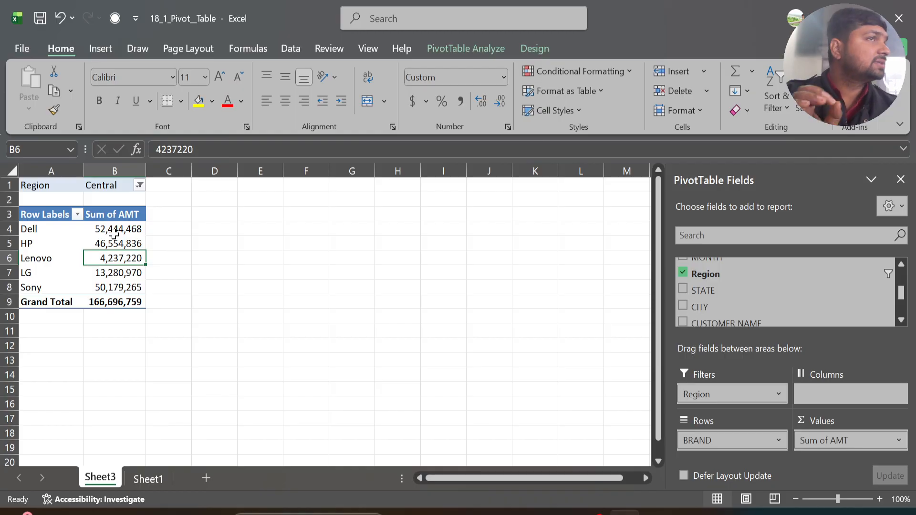
mouse_move(114, 234)
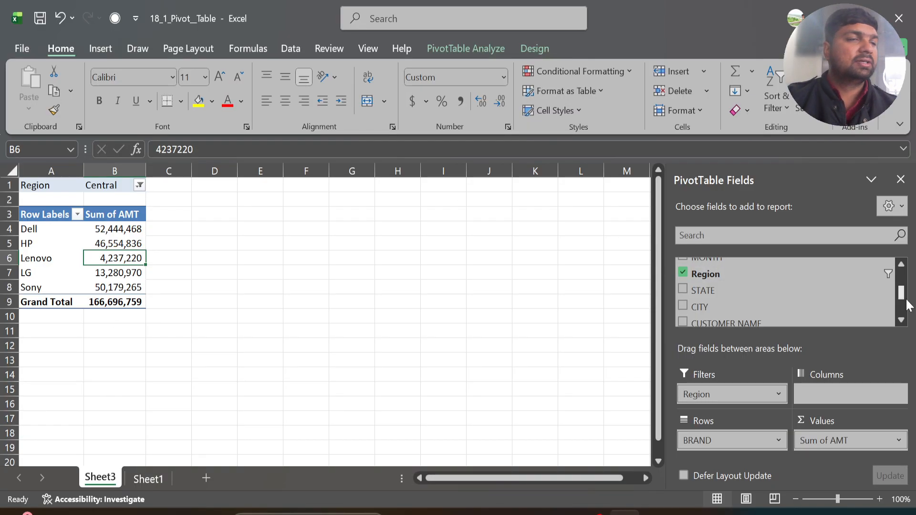
Add the MONTH field as a second report filter and restrict the PivotTable to Jan.
click(901, 320)
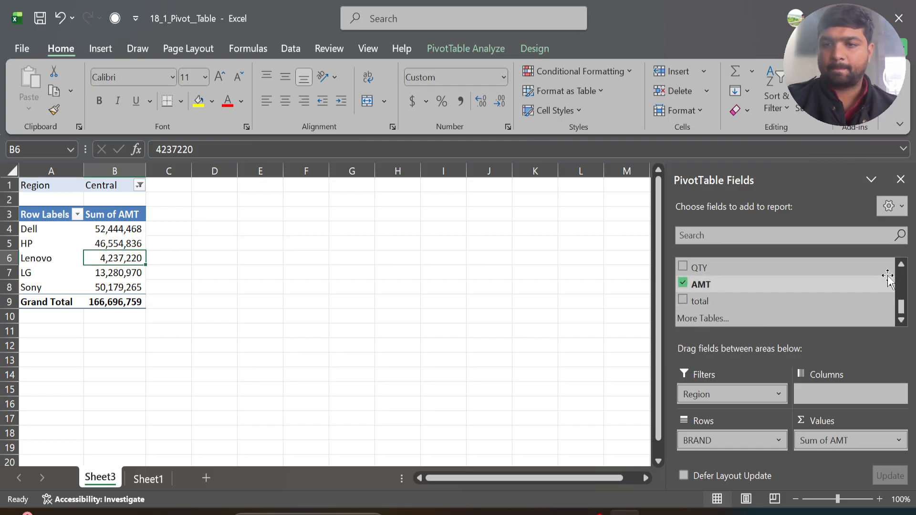
click(901, 264)
click(901, 264)
drag(712, 282, 733, 400)
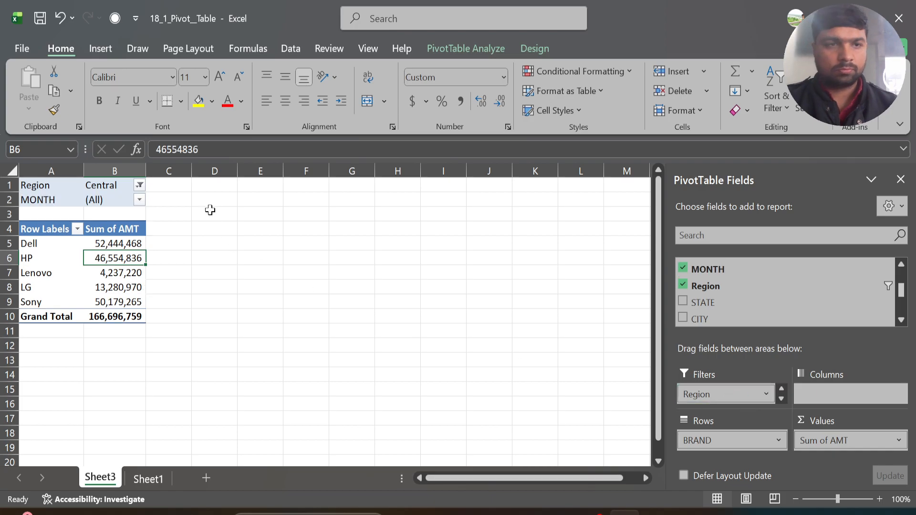
click(139, 200)
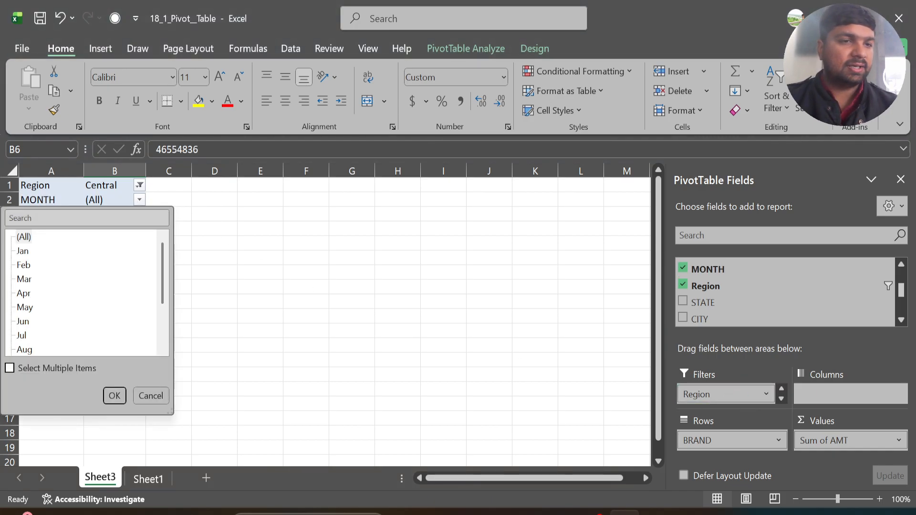
click(24, 252)
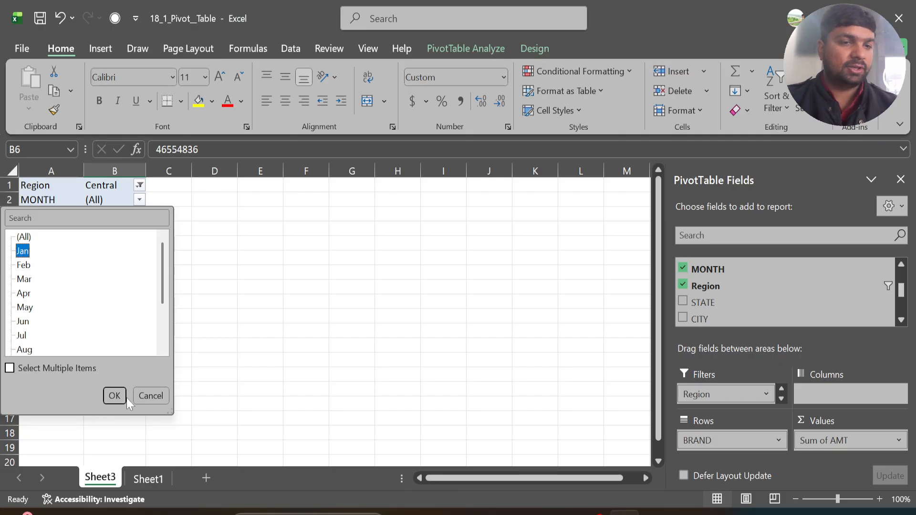
click(114, 396)
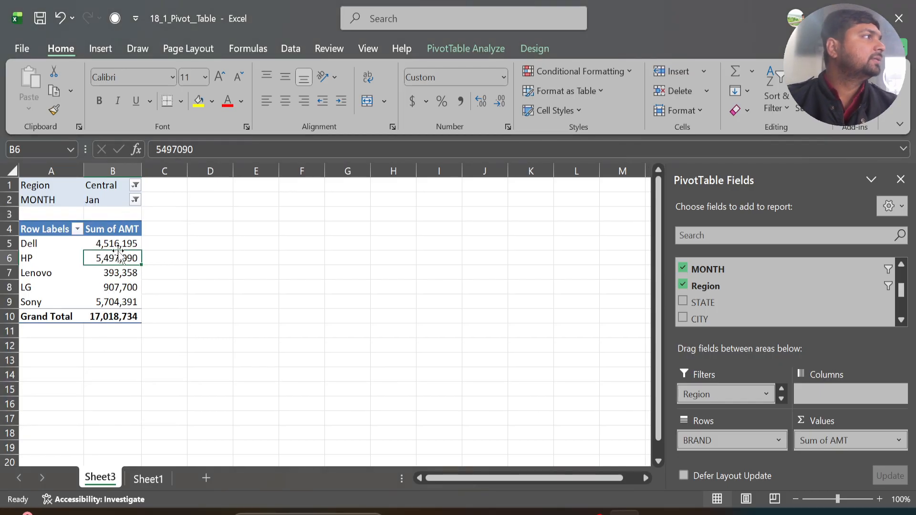
Change the PivotTable's Region report filter from Central to East only.
click(136, 187)
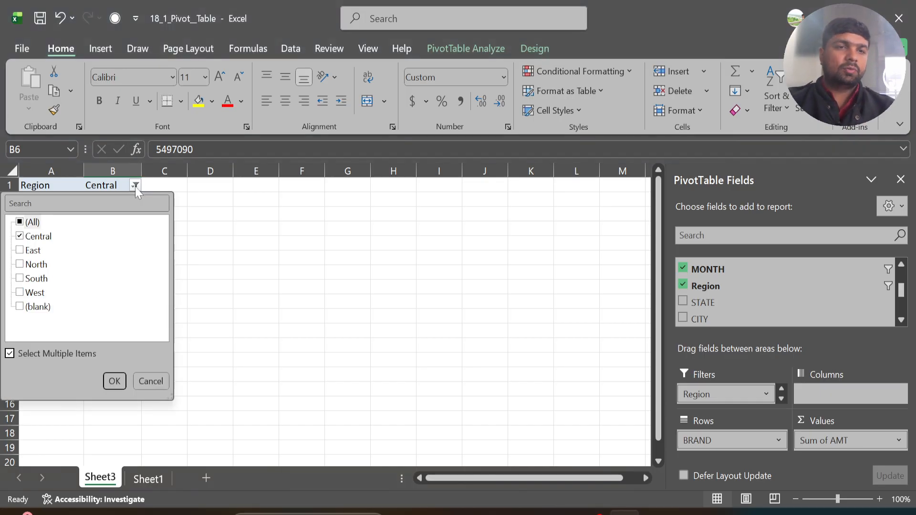
click(19, 251)
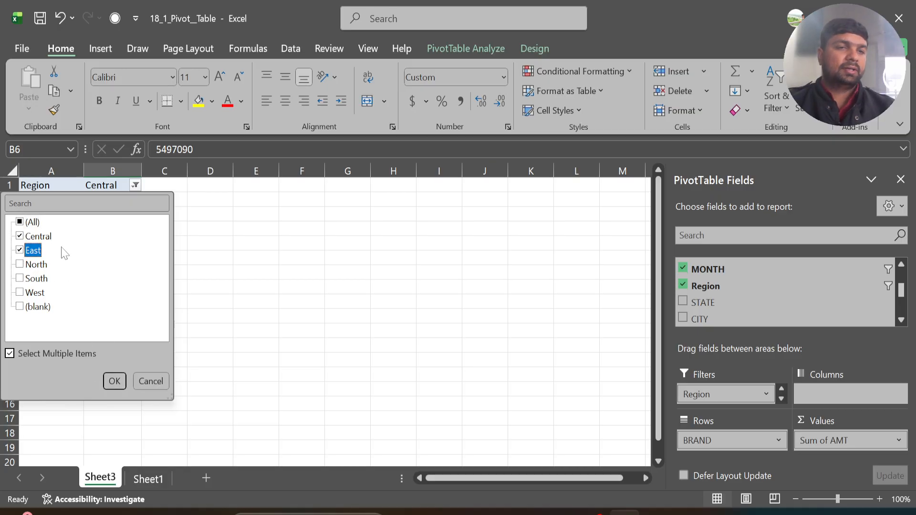
click(20, 237)
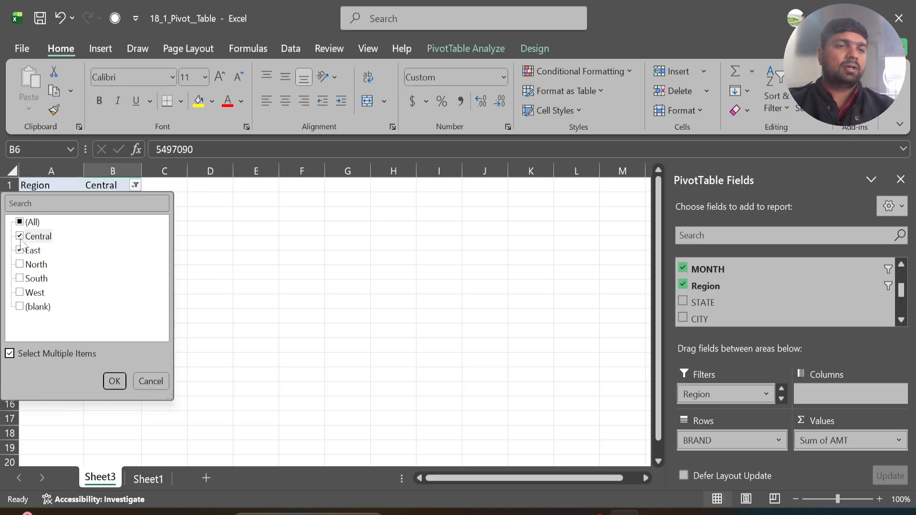
click(114, 381)
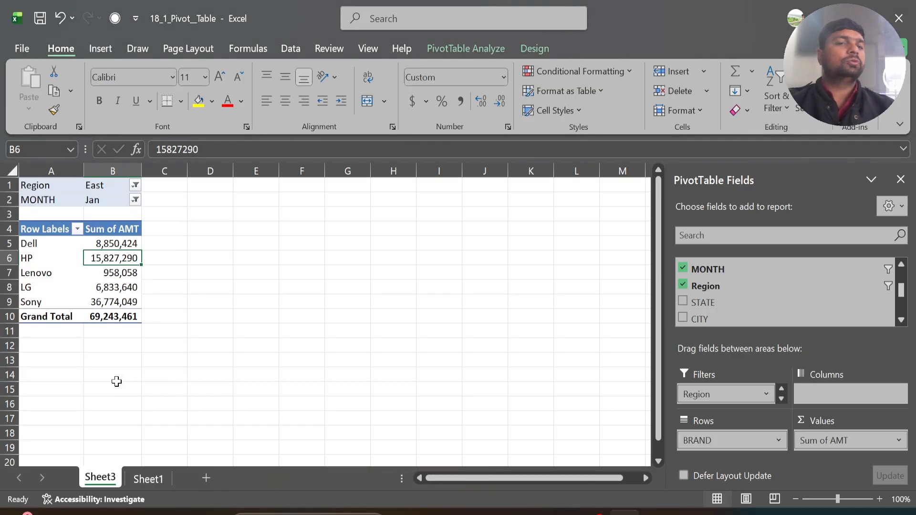
Insert a slicer for the Region field and place it over columns G to J beside the PivotTable.
click(293, 270)
click(106, 257)
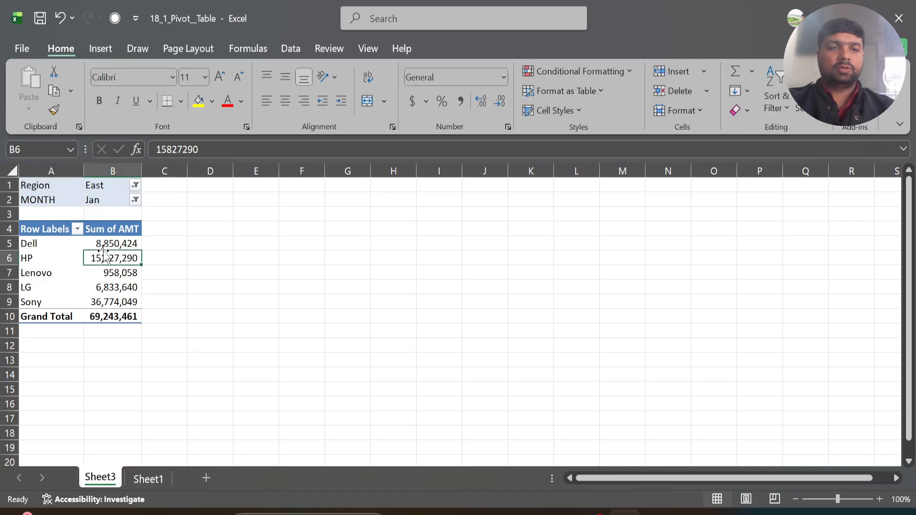
click(451, 49)
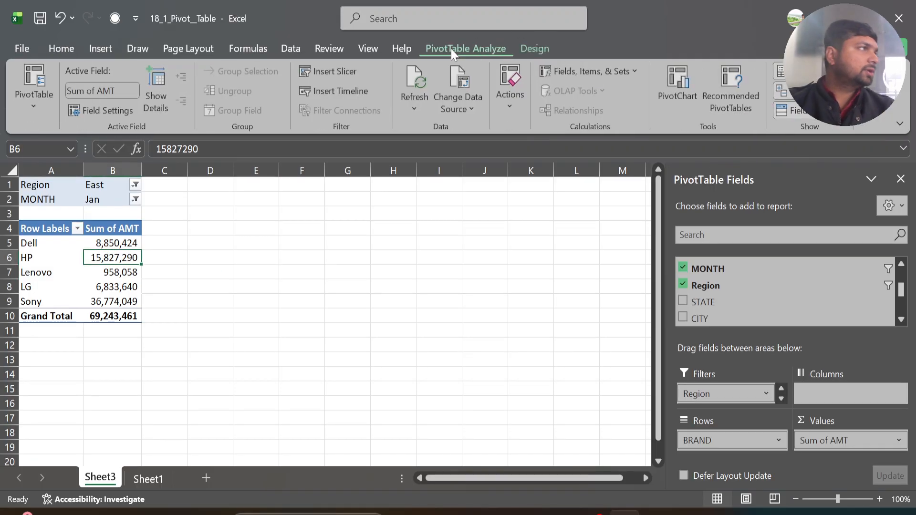
click(340, 70)
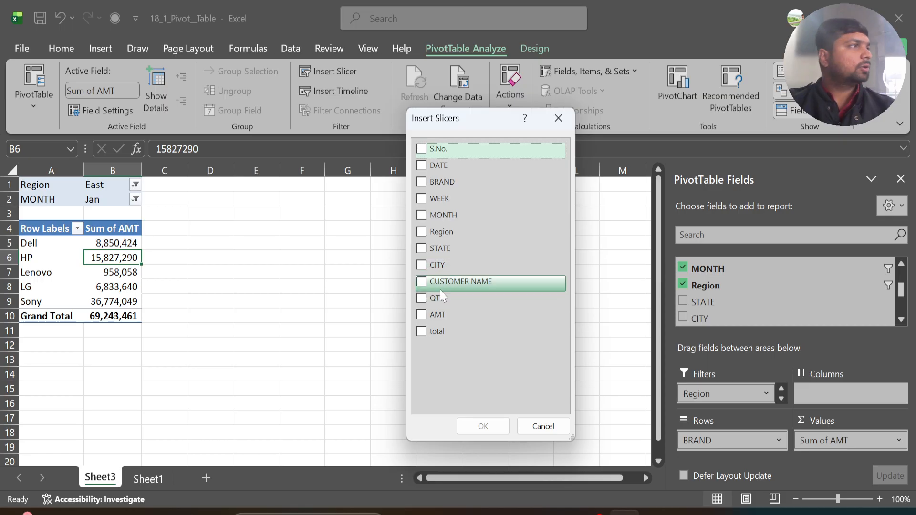
click(421, 182)
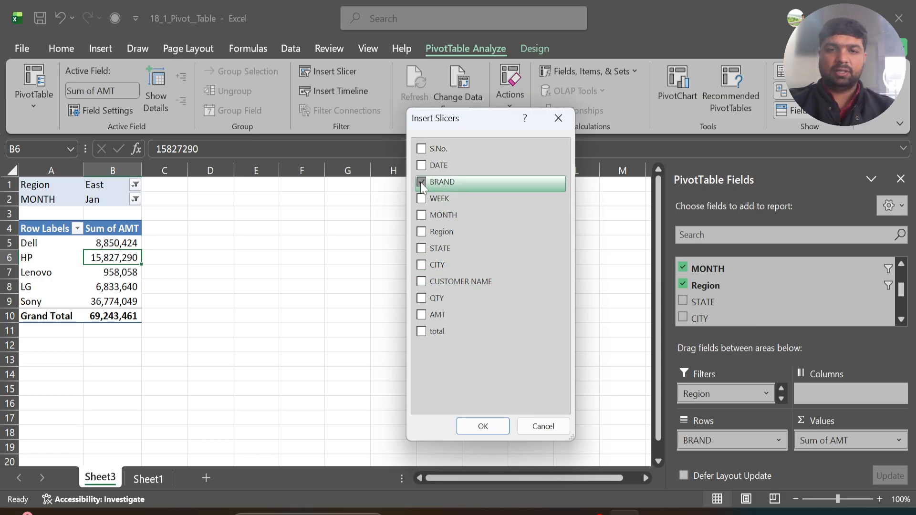
click(421, 182)
click(421, 232)
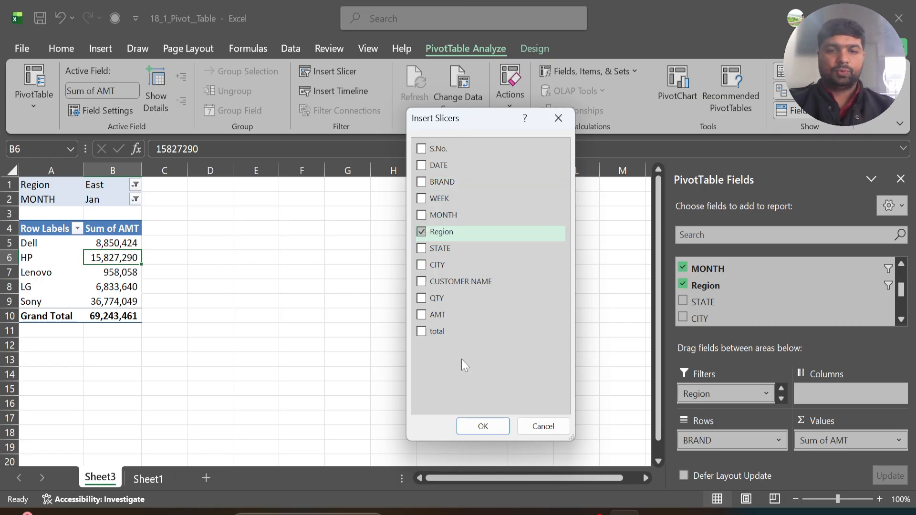
click(481, 425)
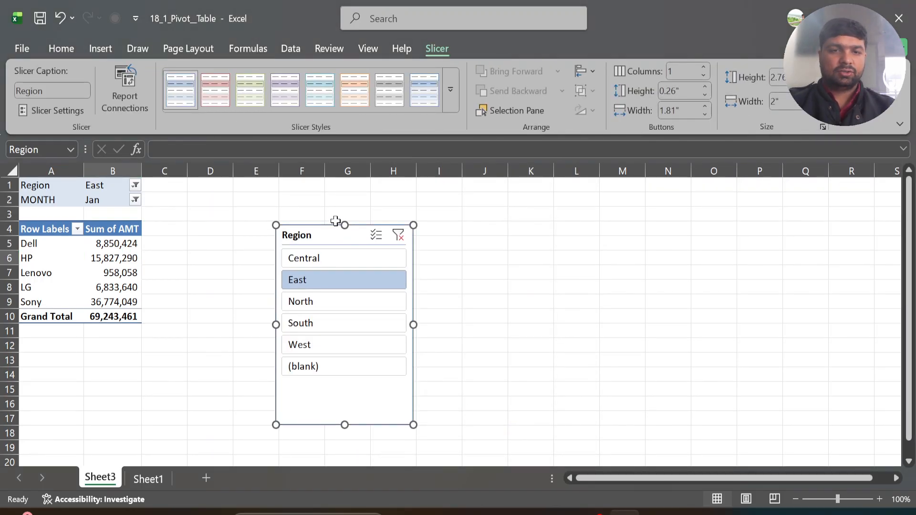
drag(336, 220, 403, 202)
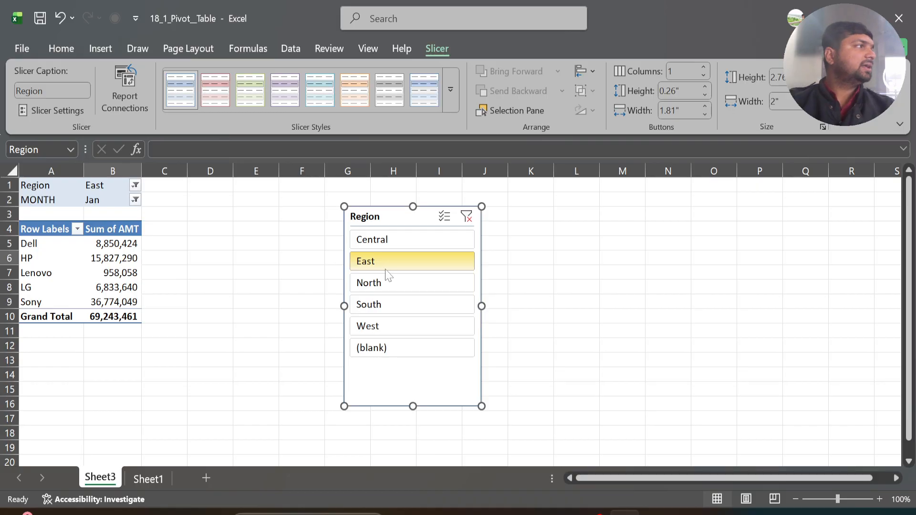
Filter the PivotTable with the Region slicer by Central, East and North in turn, clear it, and filter by South and North.
click(402, 243)
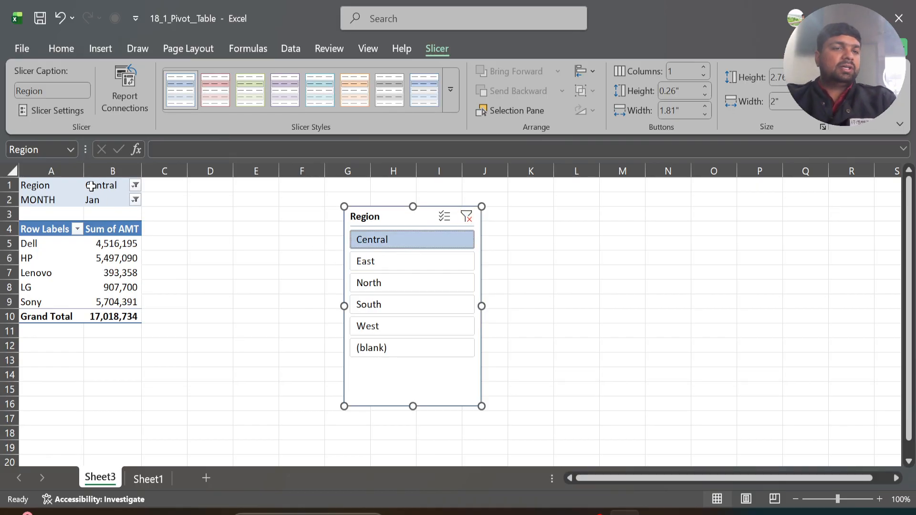
click(370, 262)
click(380, 285)
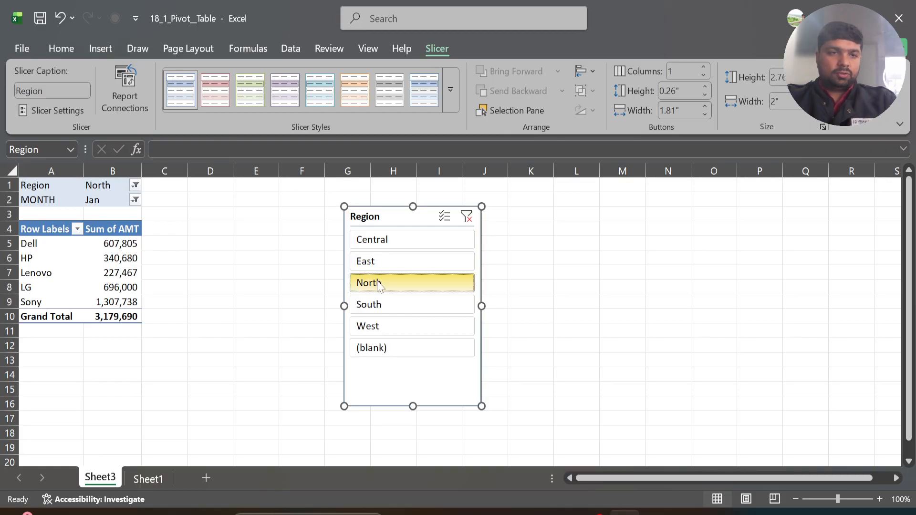
click(466, 217)
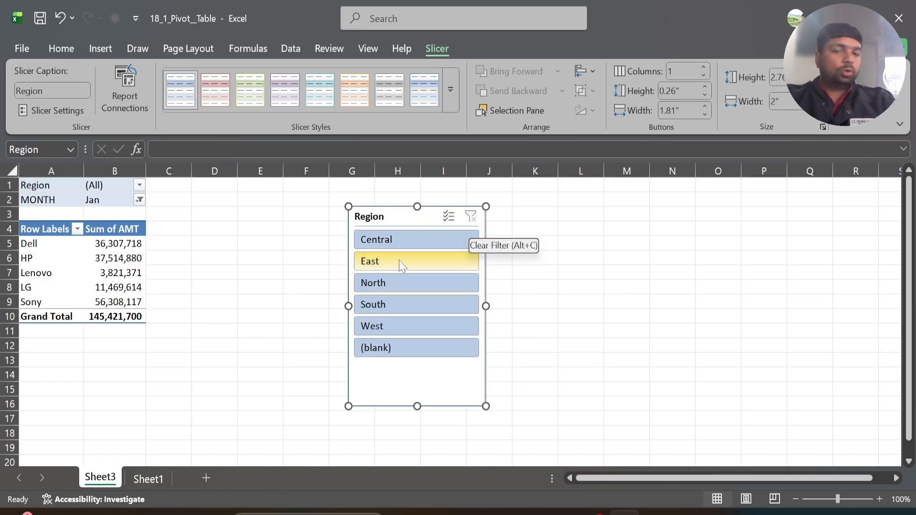
click(398, 299)
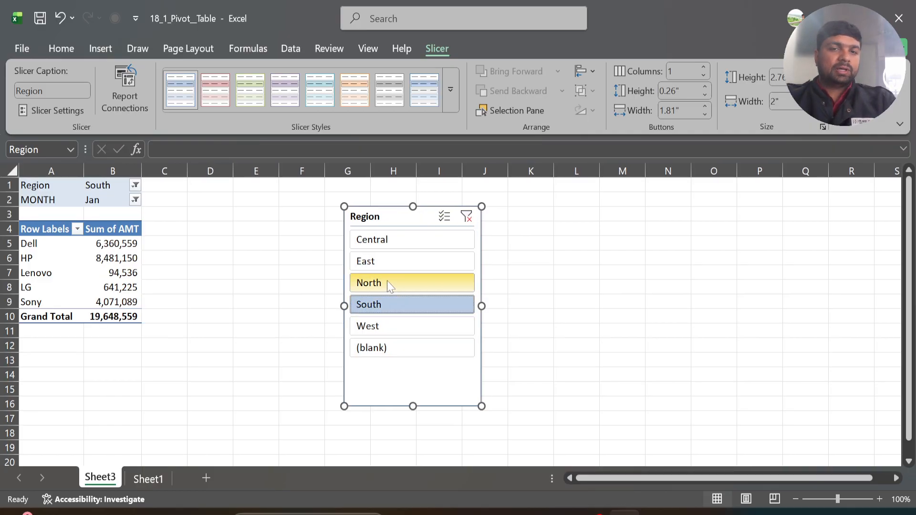
click(388, 285)
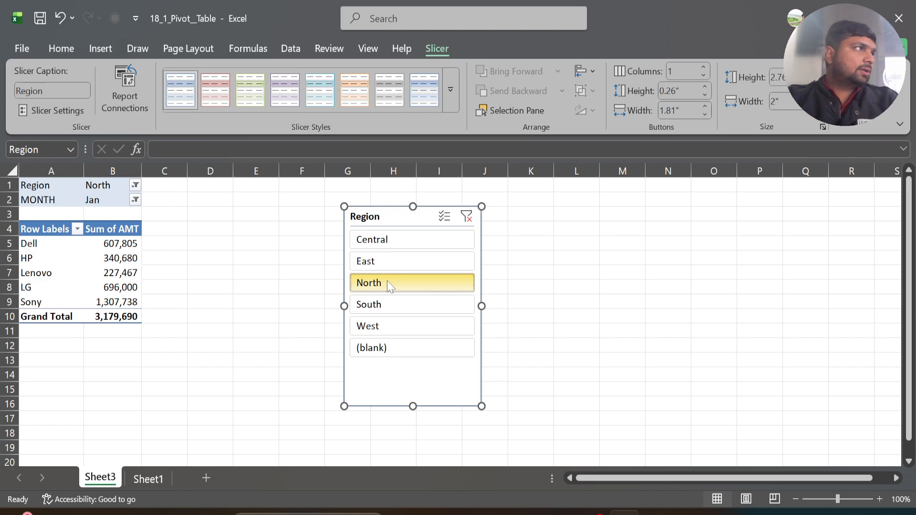
Clear the BRAND and Region filters from the source data on Sheet1.
click(147, 479)
scroll(267, 289, up, 4)
scroll(267, 288, left, 3)
scroll(267, 288, up, 15)
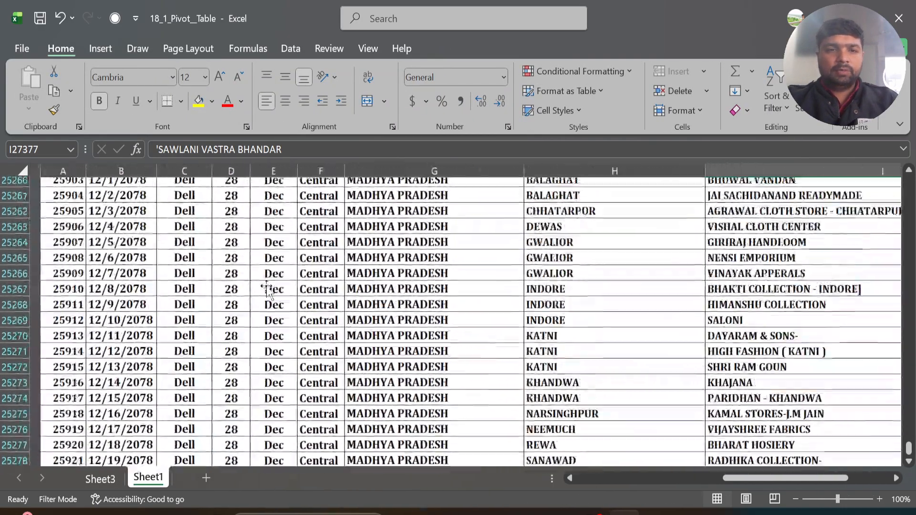
scroll(267, 288, up, 2)
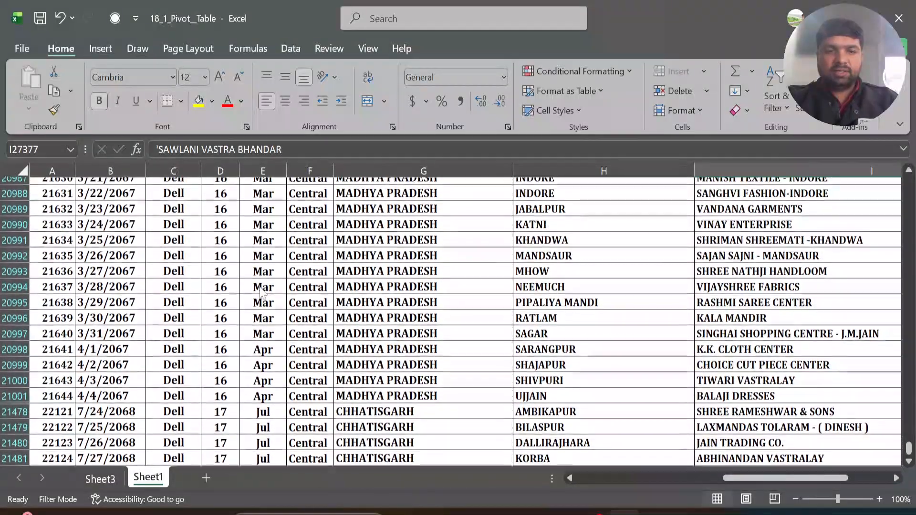
click(265, 289)
key(ctrl+Up)
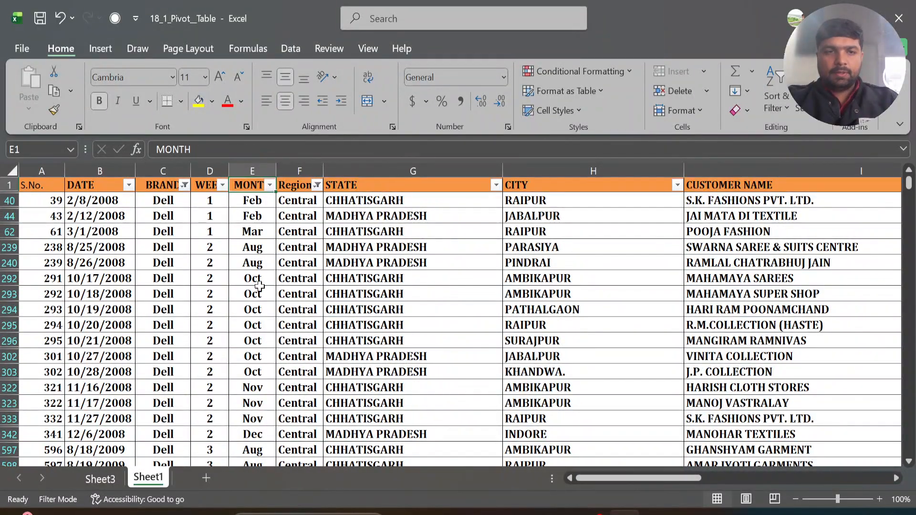
click(184, 185)
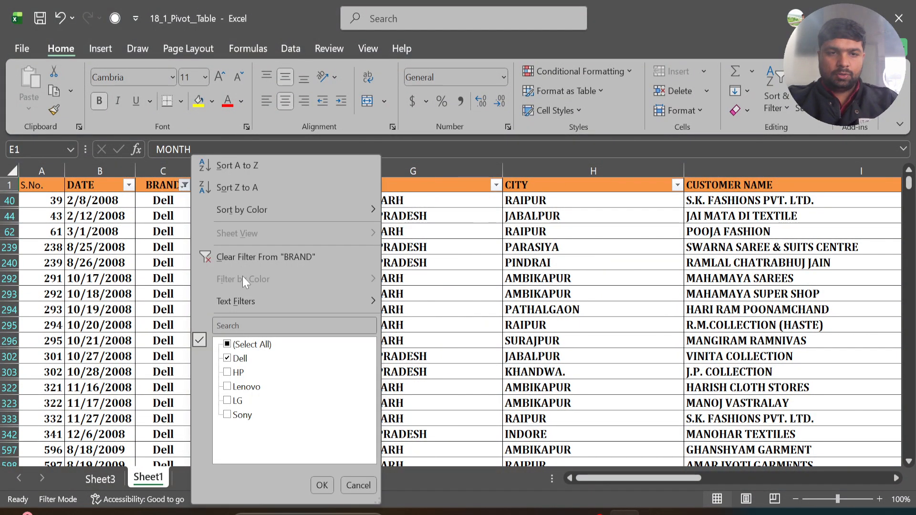
click(248, 258)
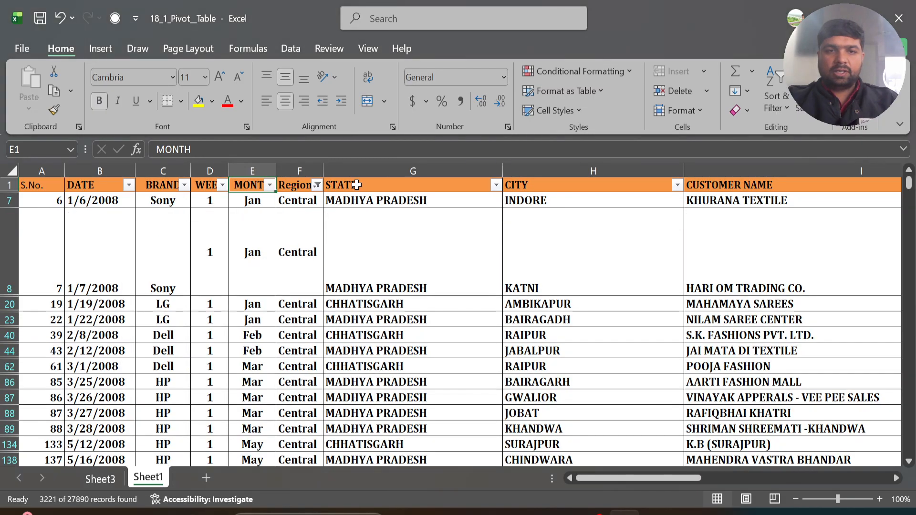
click(316, 185)
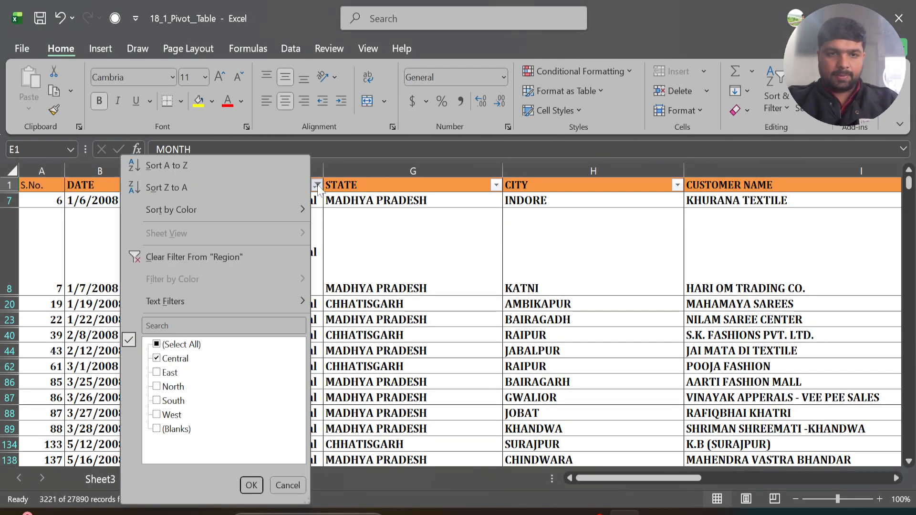
click(193, 256)
Create a second PivotTable from the Sheet1 range $A$1:$L$27891, placed on the existing Sheet3 at cell A15.
click(214, 291)
key(ctrl+a)
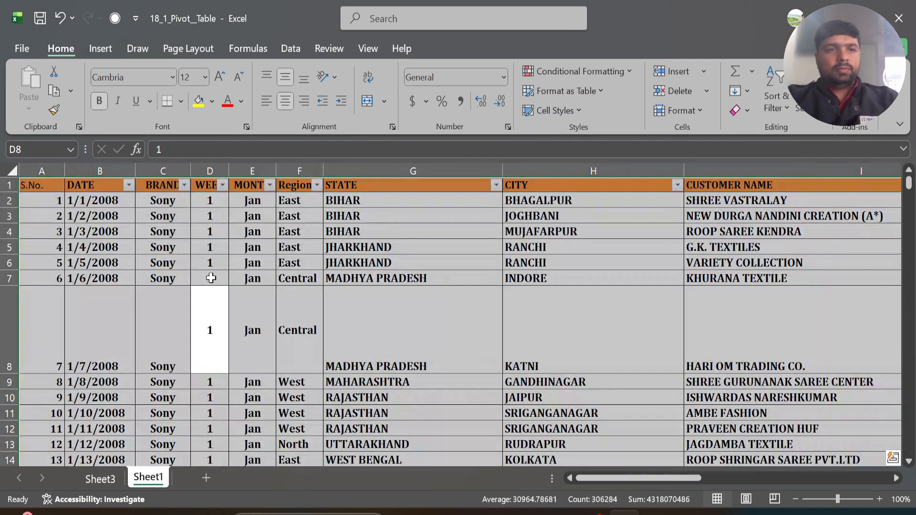
click(97, 50)
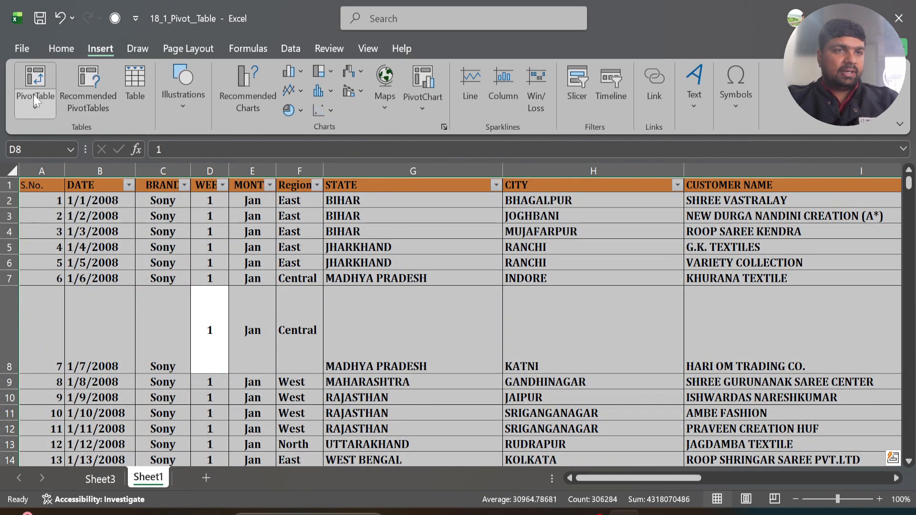
click(37, 108)
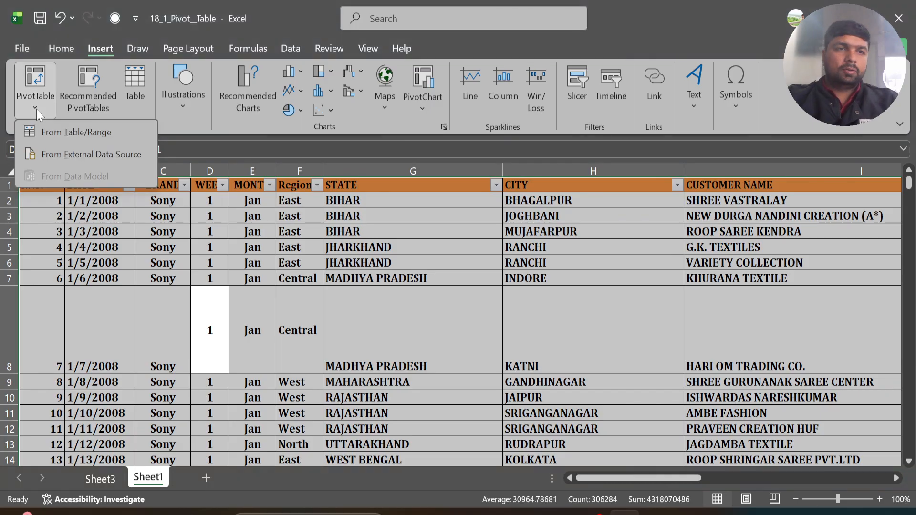
click(60, 134)
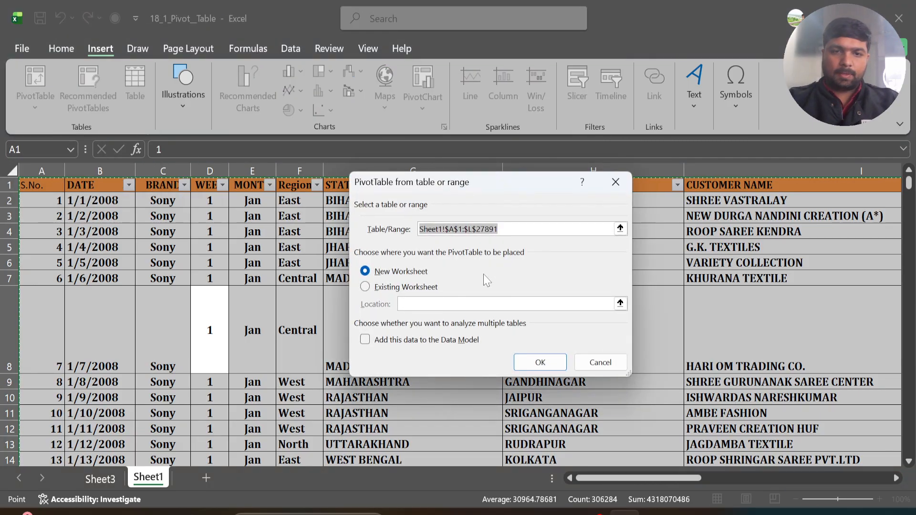
click(393, 286)
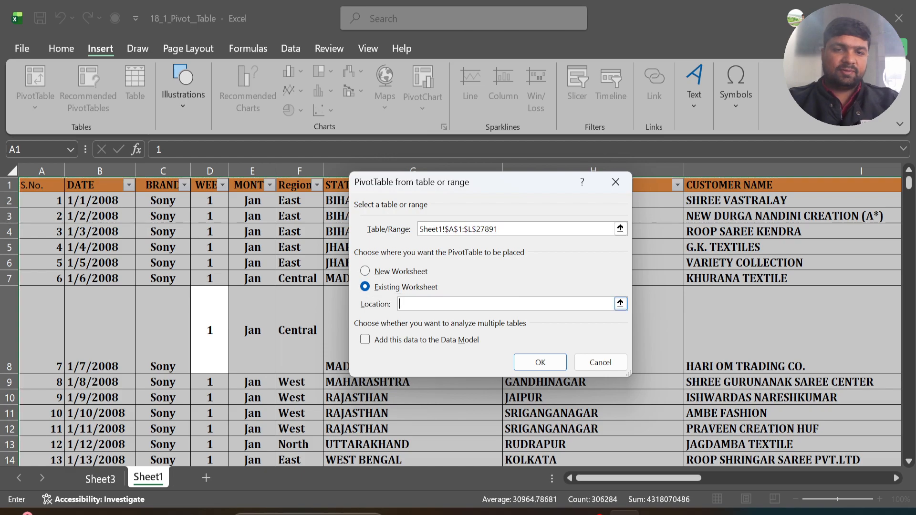
click(102, 478)
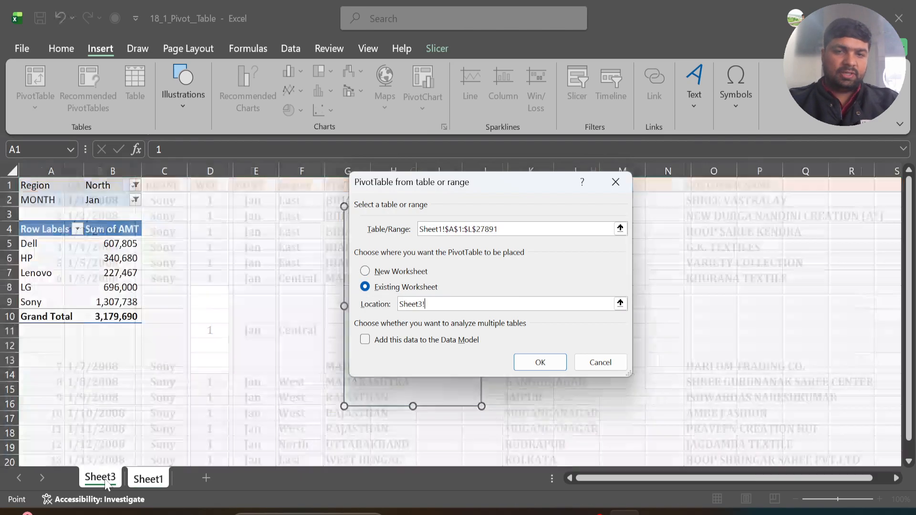
click(41, 390)
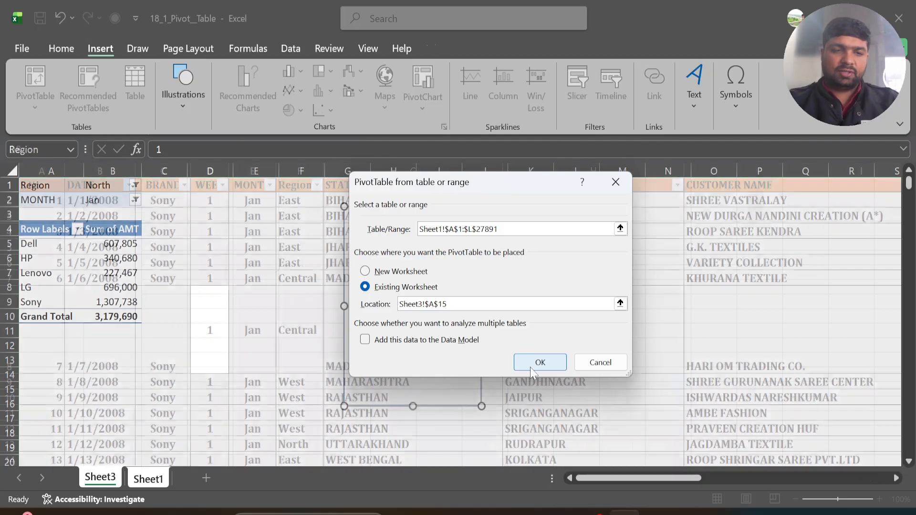
click(539, 362)
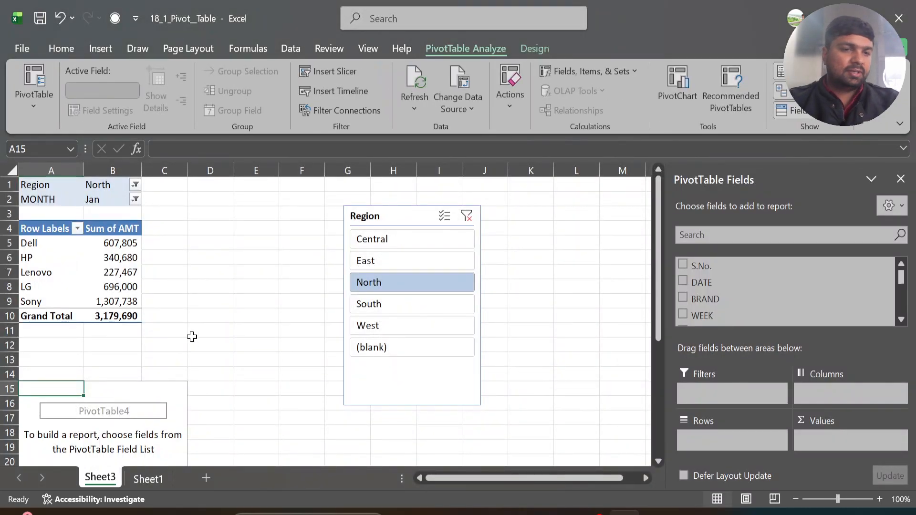
Move the Region slicer closer to the BRAND PivotTable, over columns E to H.
drag(391, 213, 283, 188)
scroll(591, 364, down, 3)
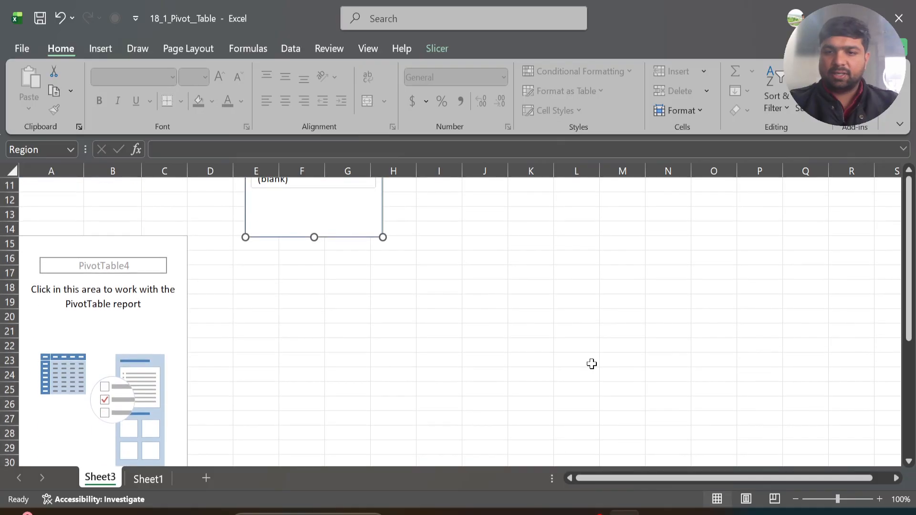
Add the STATE field as the row labels of the empty PivotTable at A15.
click(177, 322)
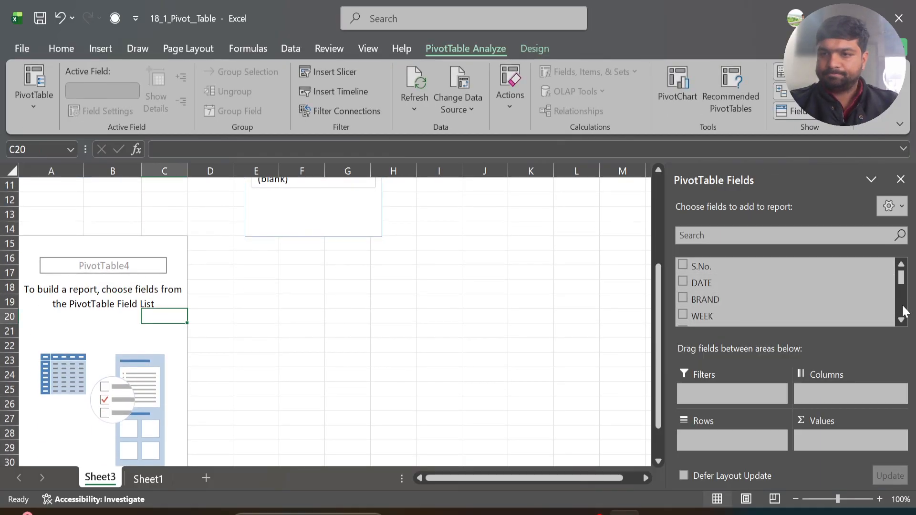
click(901, 320)
click(901, 320)
click(901, 320)
click(901, 320)
click(901, 320)
click(901, 320)
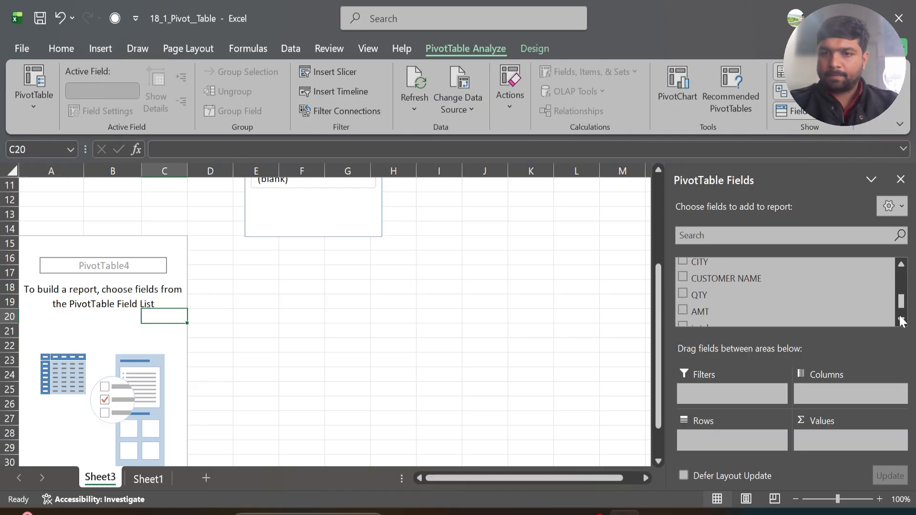
click(901, 278)
click(902, 272)
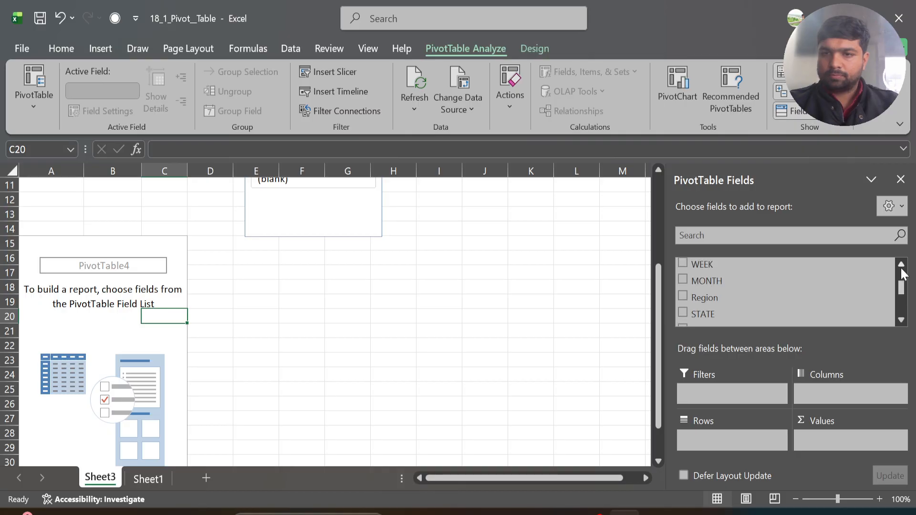
click(901, 264)
click(901, 264)
click(901, 264)
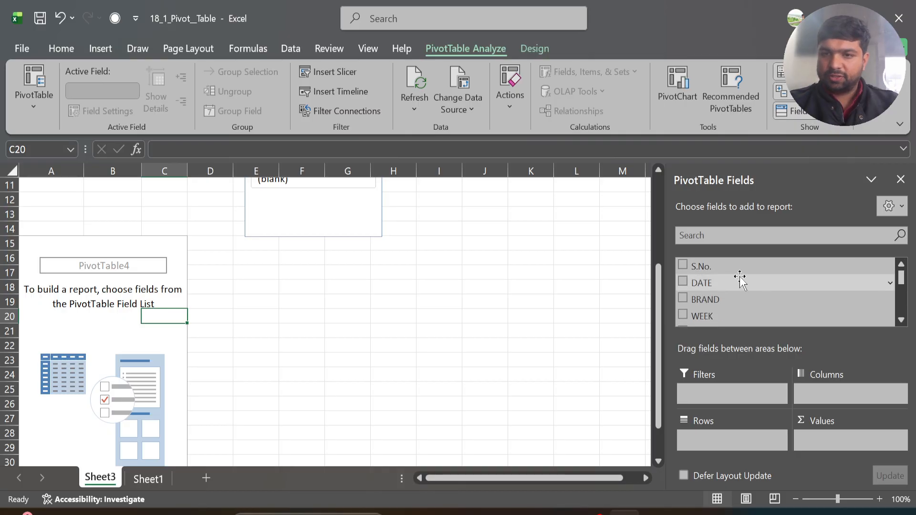
click(901, 320)
click(900, 320)
click(900, 320)
click(900, 319)
click(901, 320)
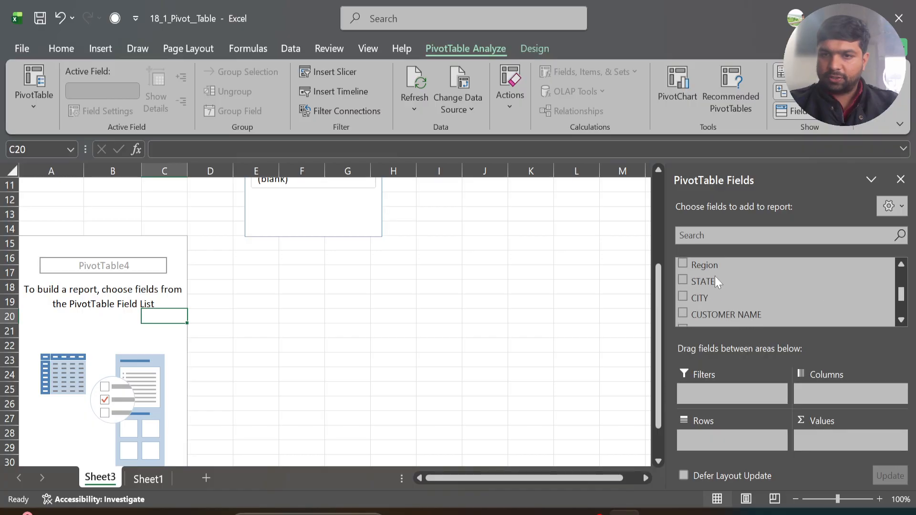
click(682, 281)
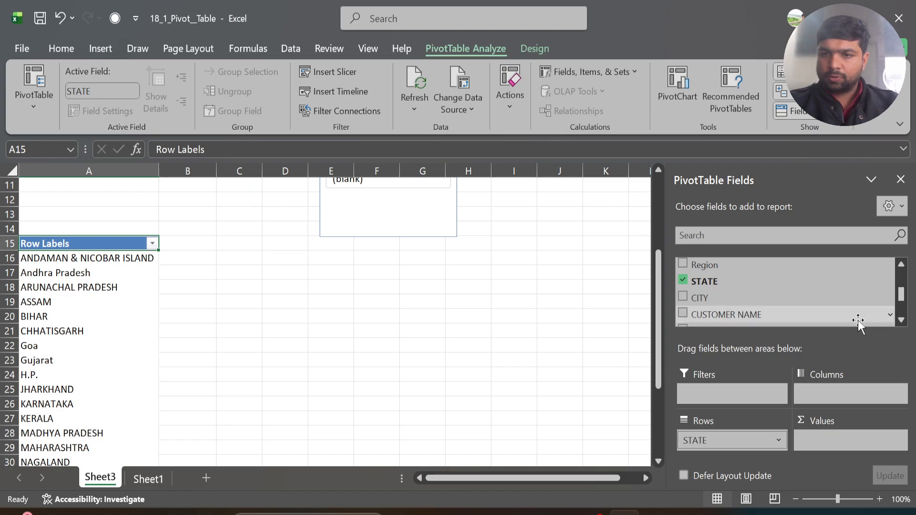
Add the AMT field as summed values in the STATE PivotTable.
click(900, 320)
click(900, 319)
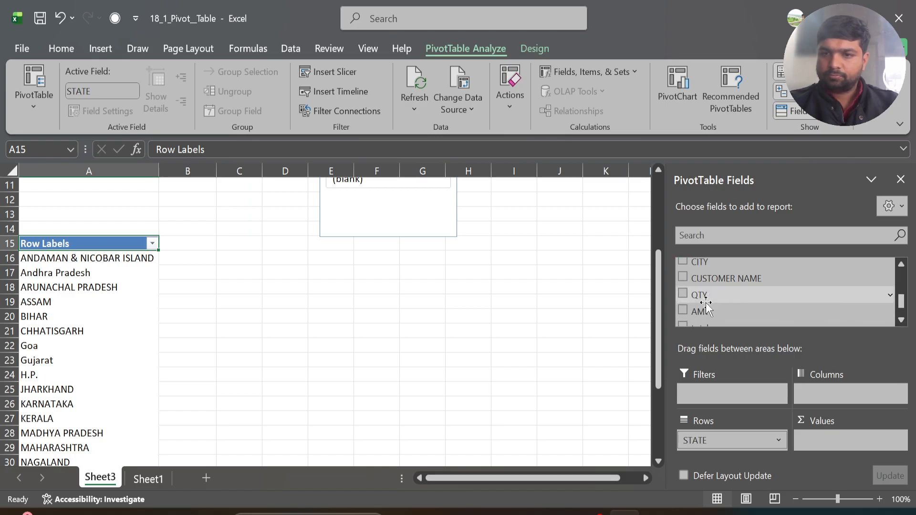
click(685, 309)
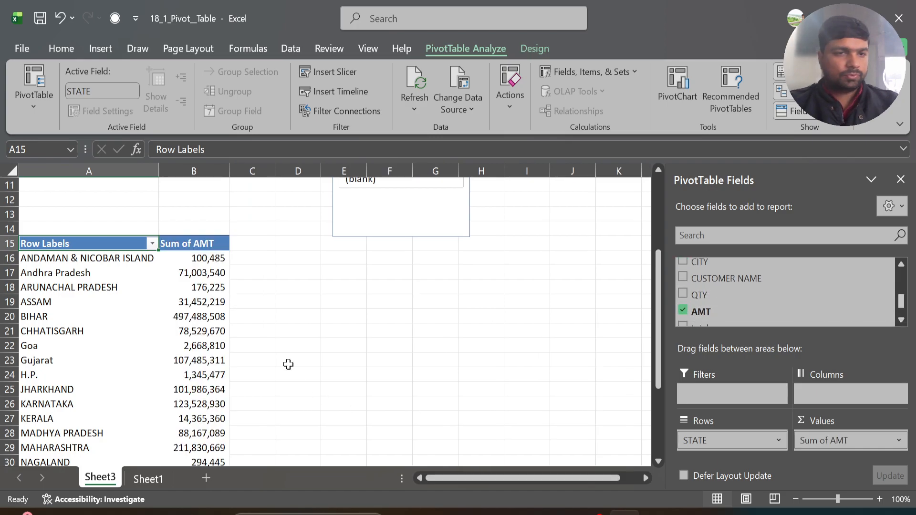
Widen column A for the state names and reset the Region slicer to filter only Central.
scroll(287, 359, up, 4)
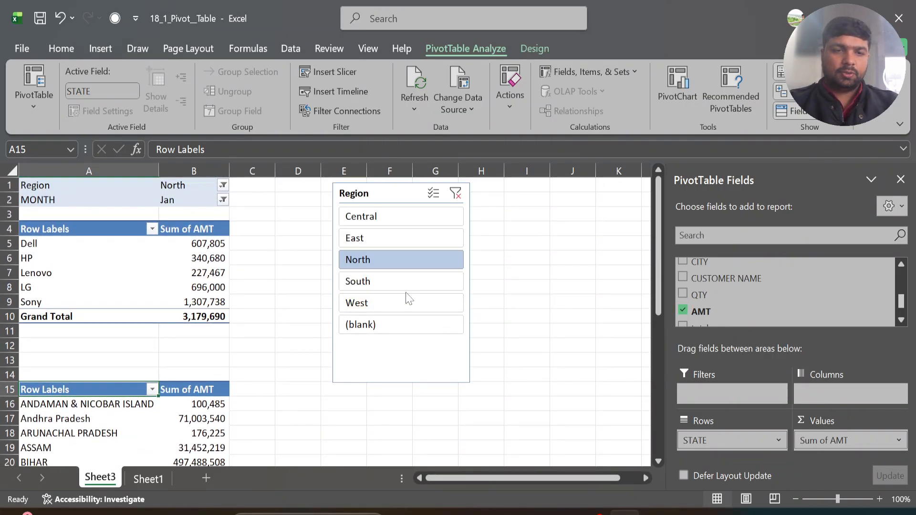
click(456, 193)
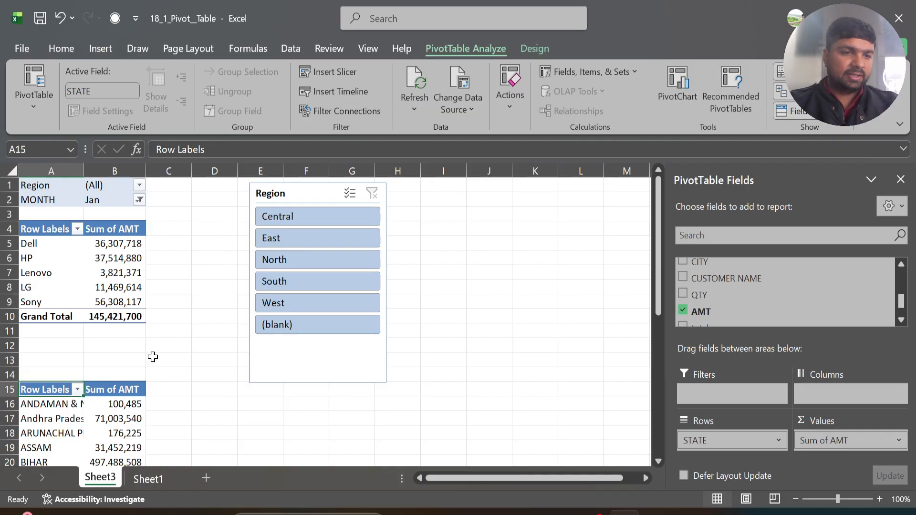
drag(83, 178, 147, 177)
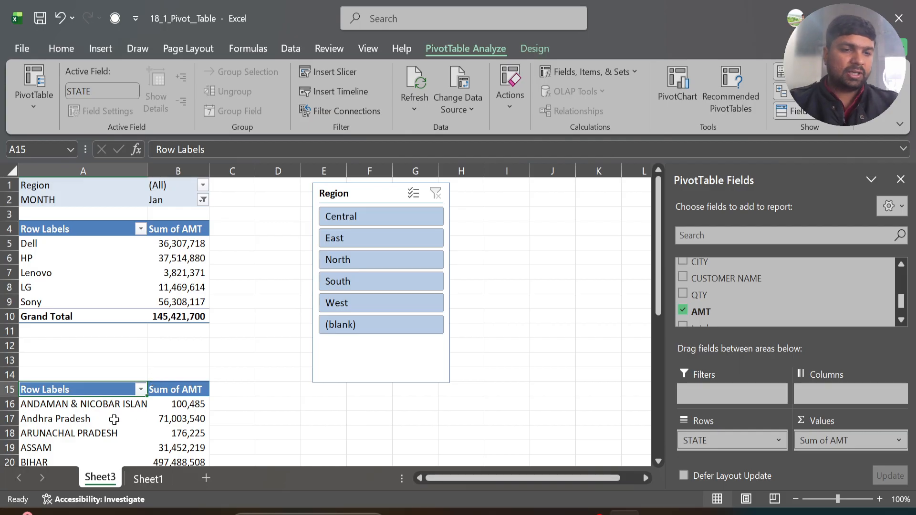
click(342, 223)
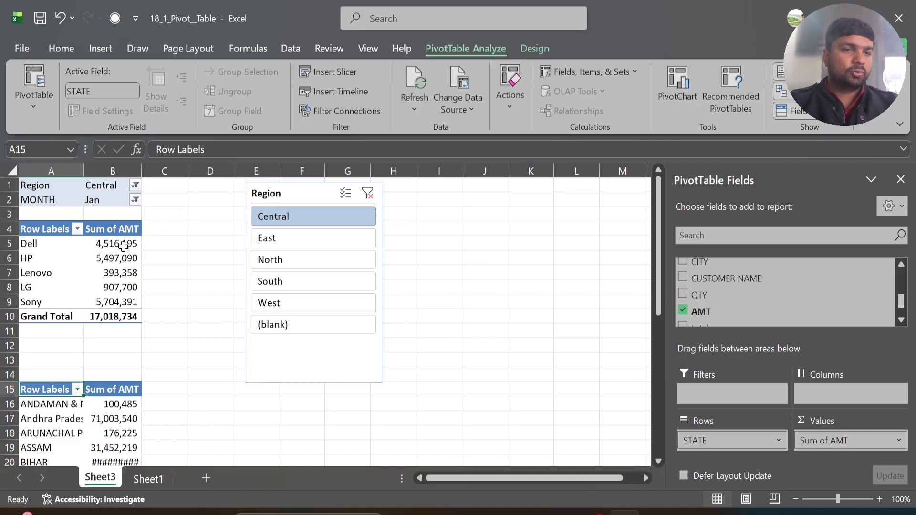
Move the whole STATE PivotTable from A15 to J2 and fit column J to the state names.
click(93, 403)
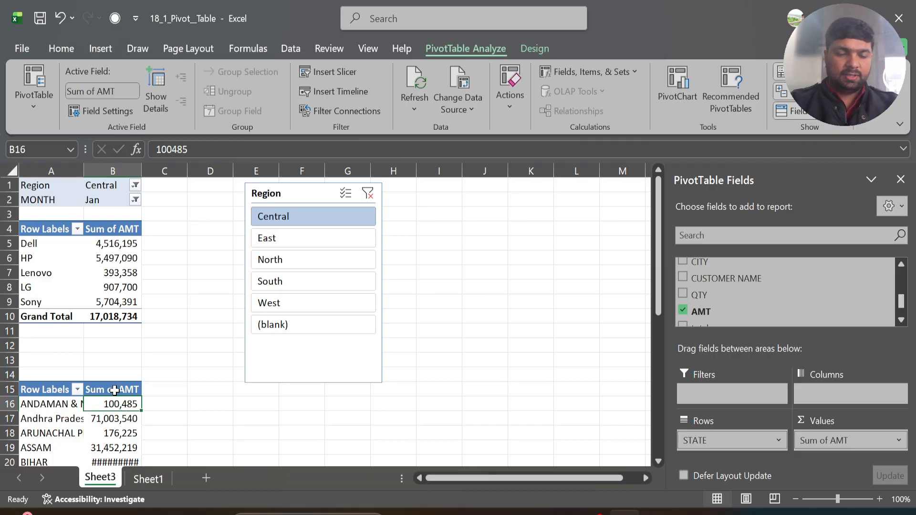
click(95, 389)
click(38, 392)
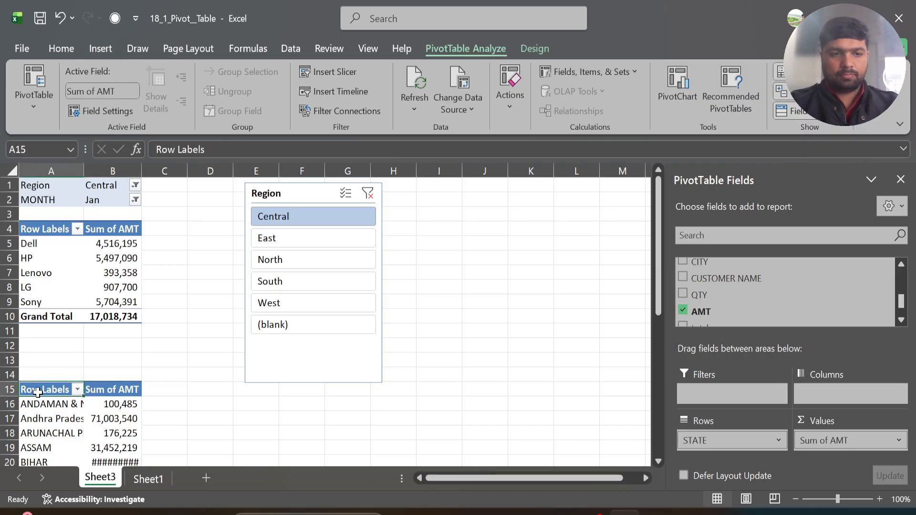
key(shift+Right)
key(ctrl+shift+Down)
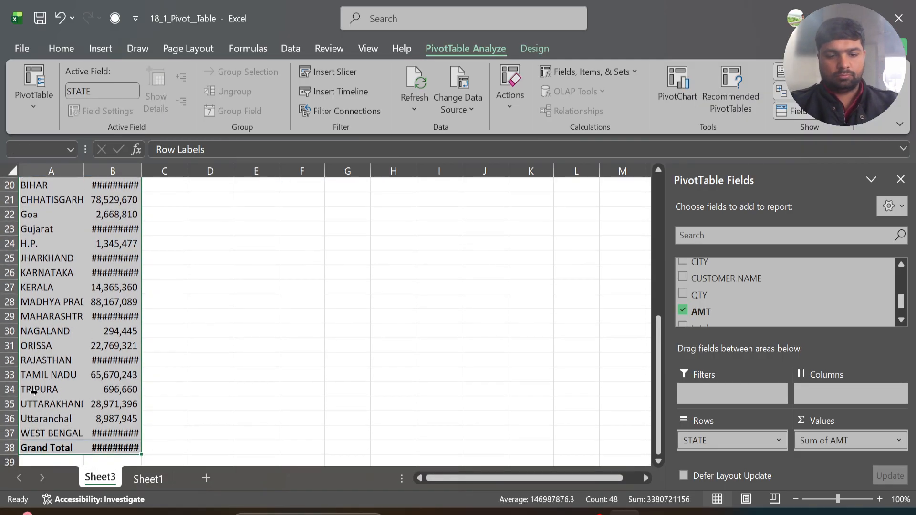
key(ctrl+c)
scroll(33, 392, up, 6)
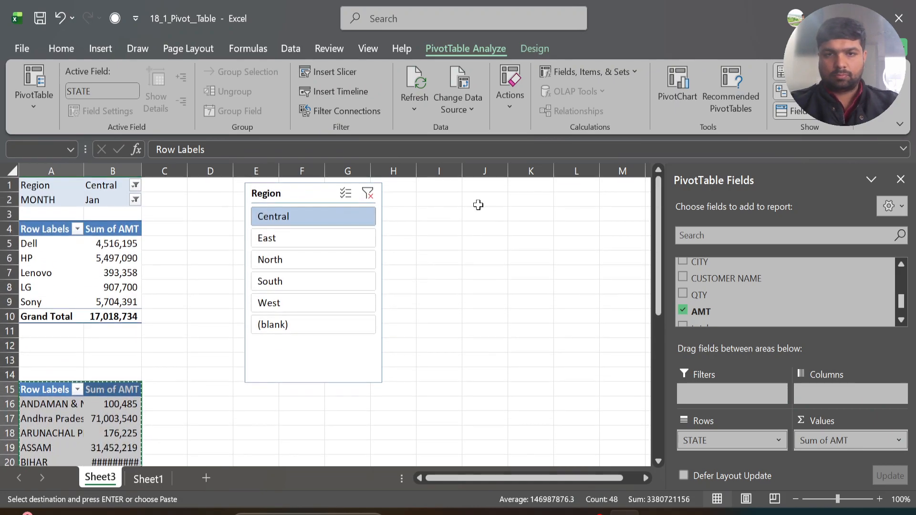
click(475, 197)
key(ctrl+v)
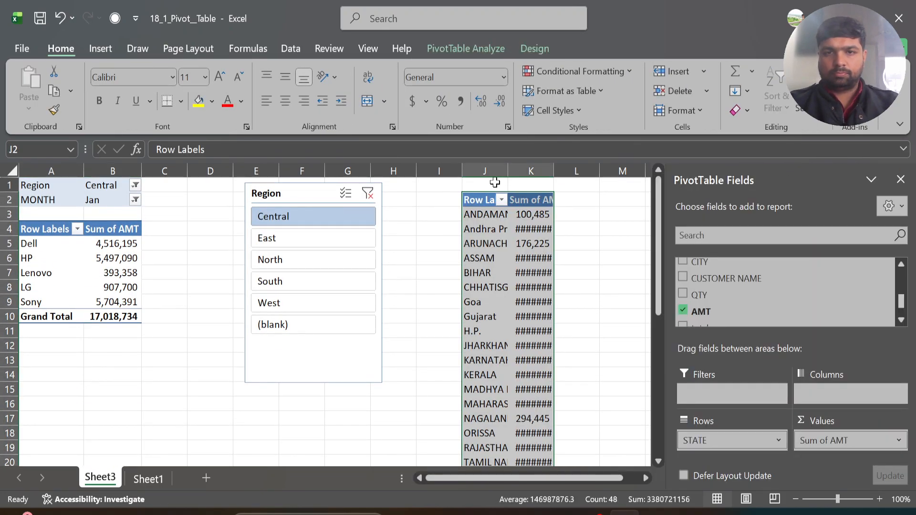
double_click(507, 171)
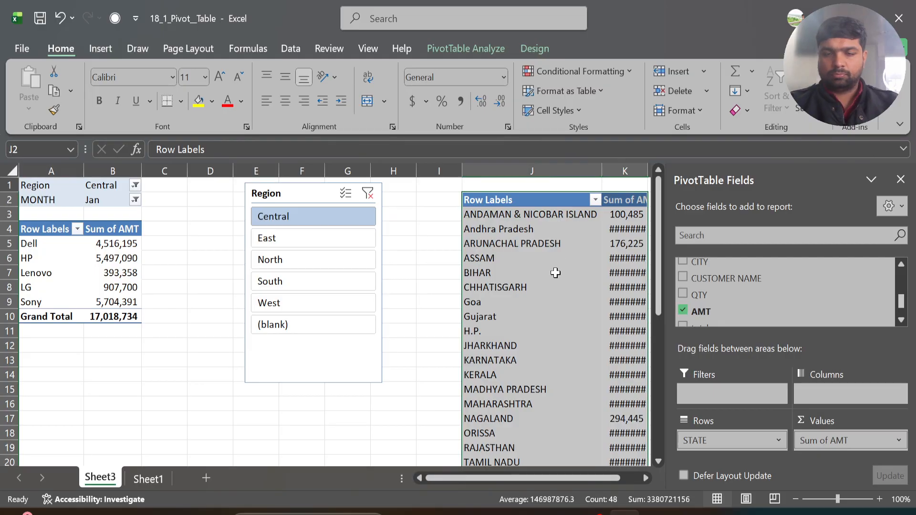
Filter with the Region slicer by East, North, South and West in turn to compare both PivotTables.
scroll(555, 272, right, 2)
click(223, 242)
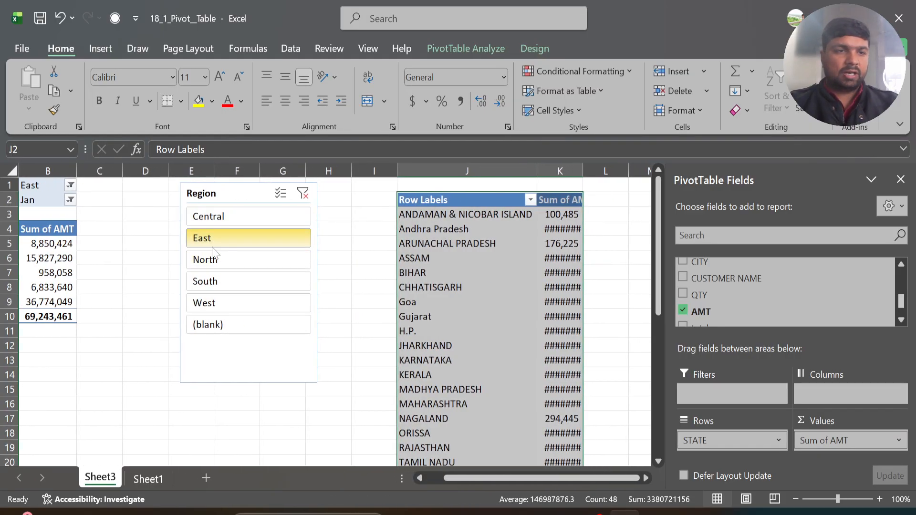
scroll(217, 255, left, 2)
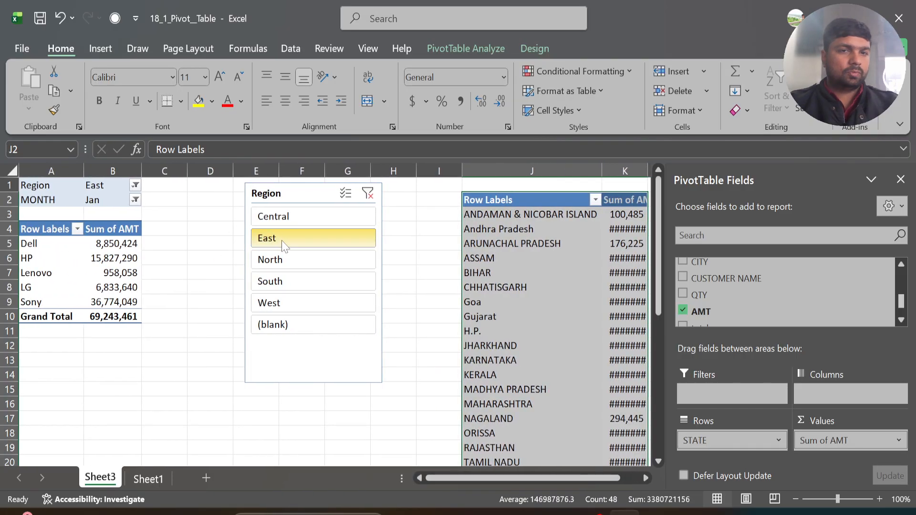
click(280, 263)
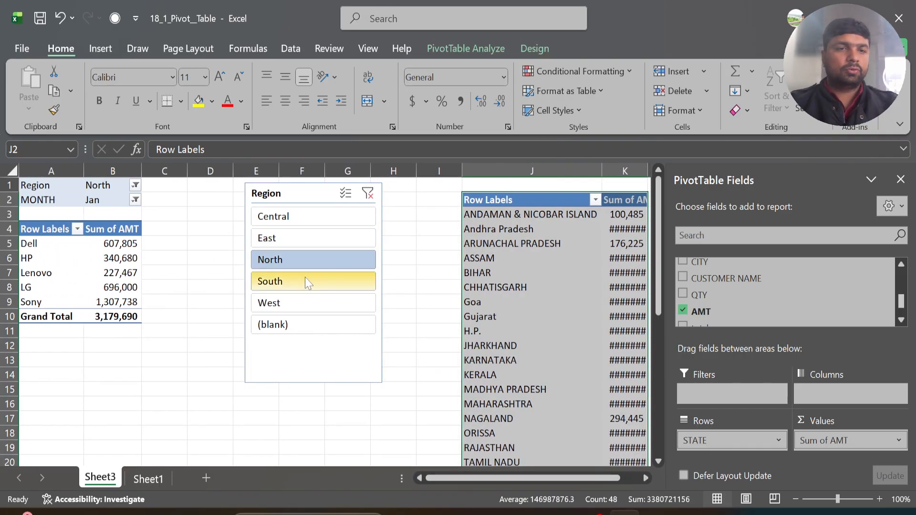
click(287, 282)
click(286, 304)
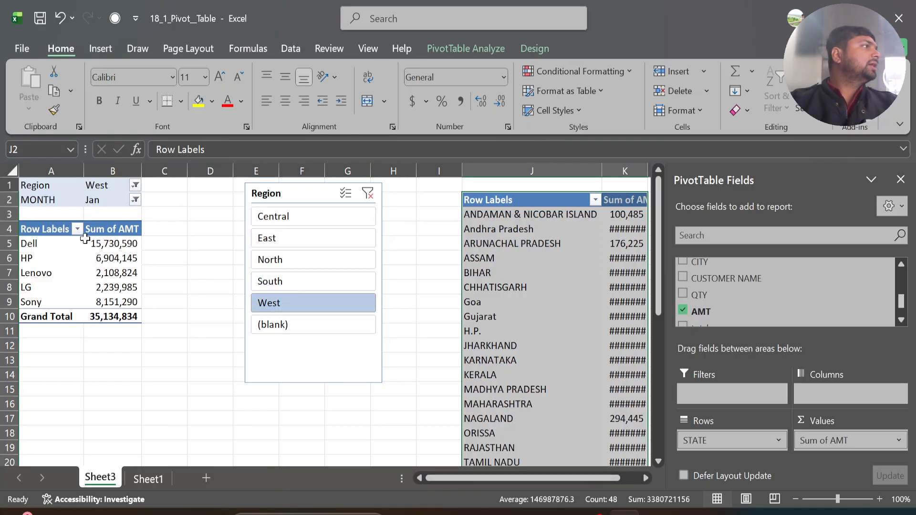
Connect the Region slicer to PivotTable4 in addition to PivotTable3 through its report connections.
click(533, 234)
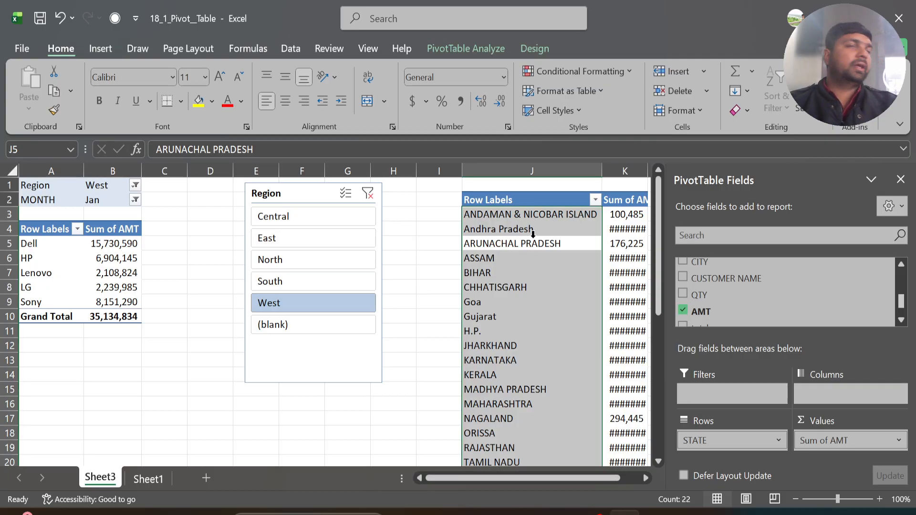
click(398, 243)
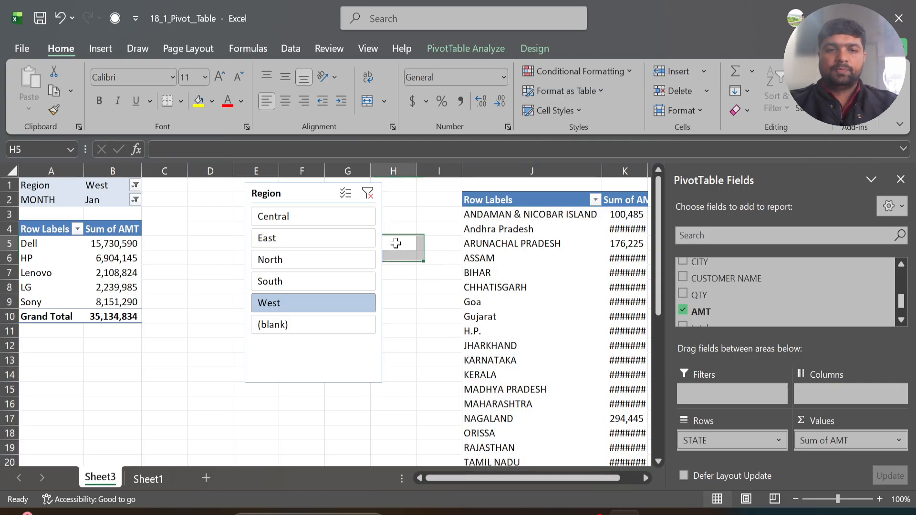
click(496, 200)
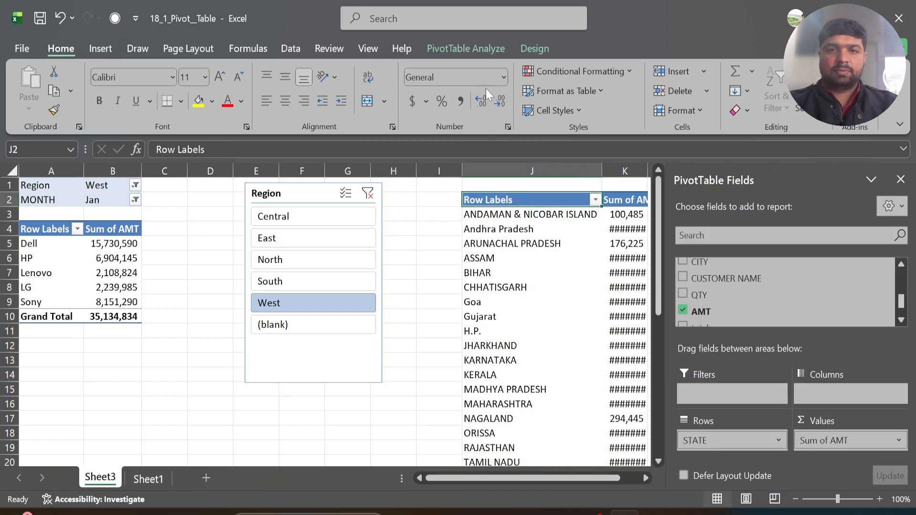
click(453, 50)
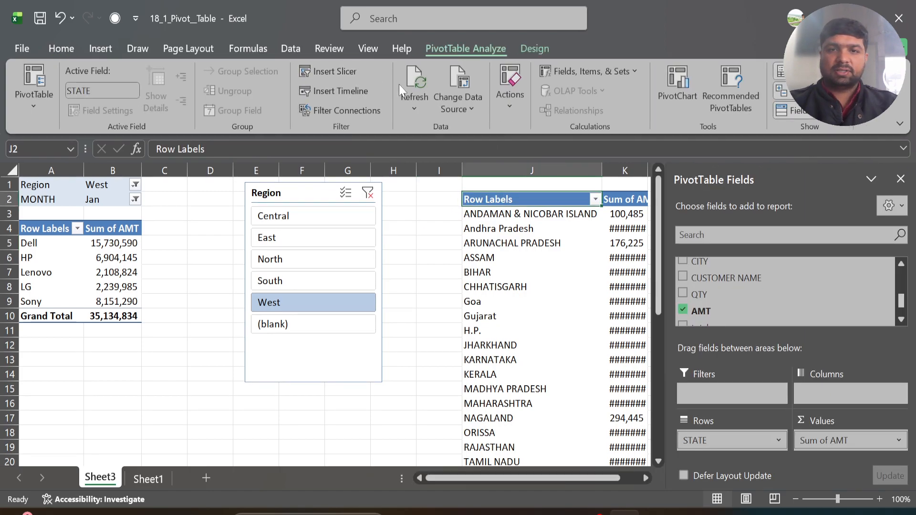
click(293, 192)
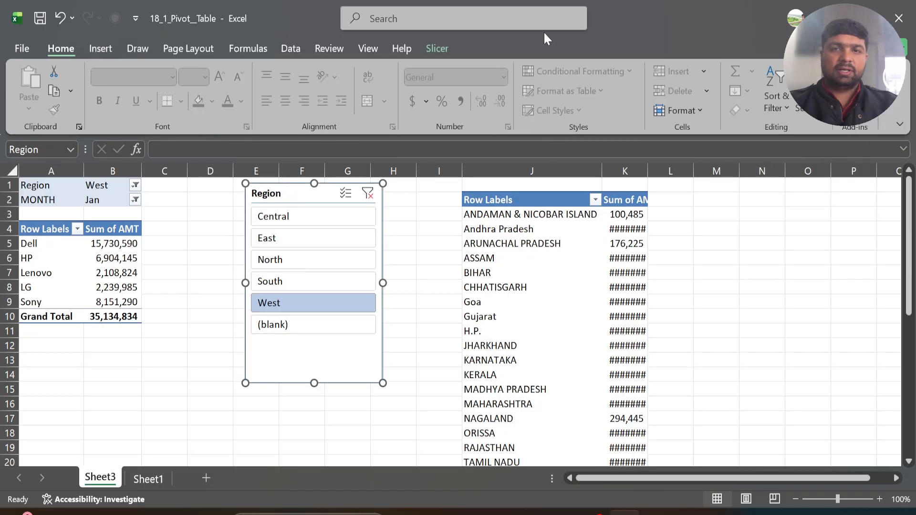
click(434, 48)
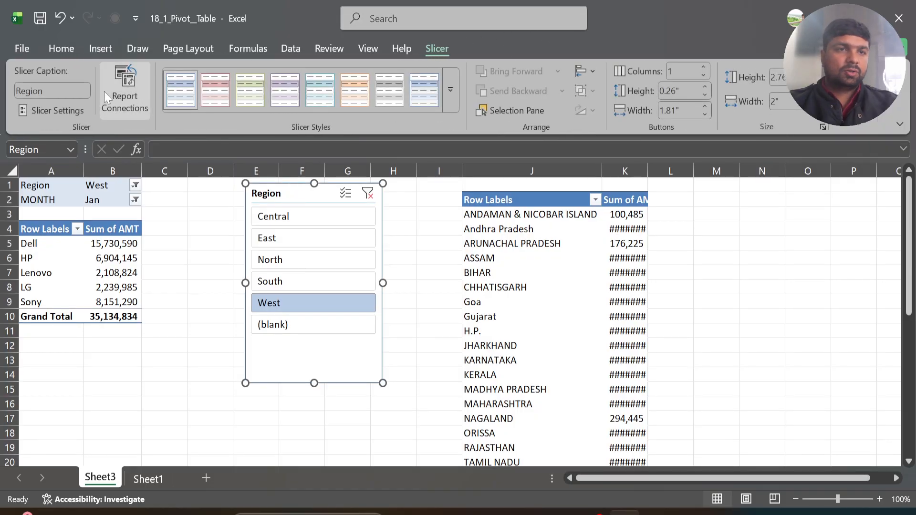
click(123, 93)
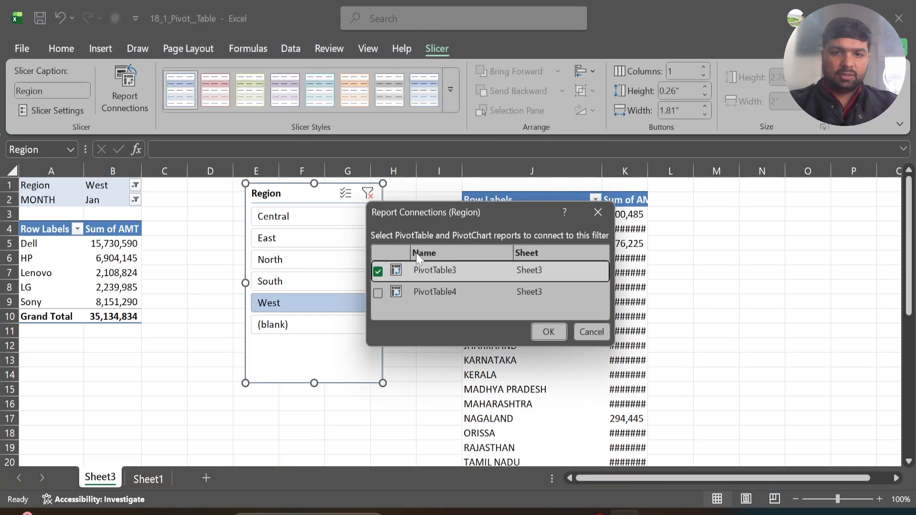
click(377, 294)
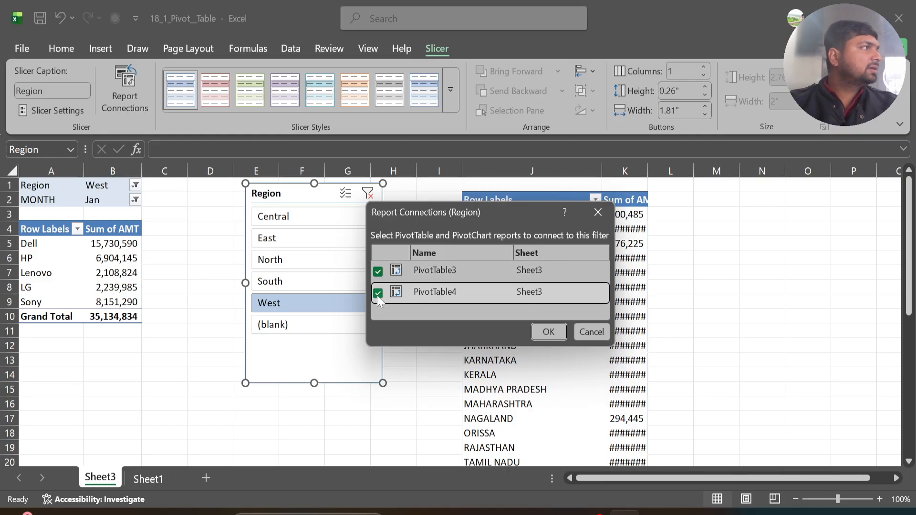
click(548, 331)
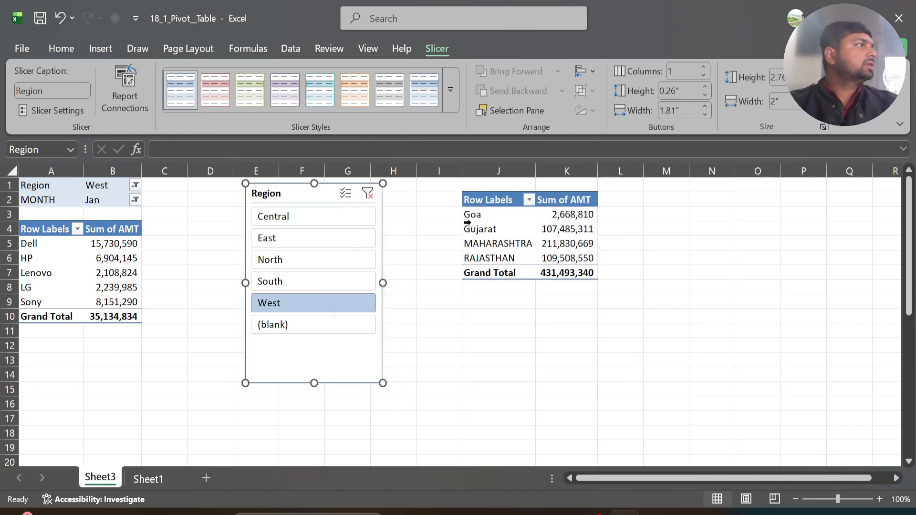
Filter both PivotTables by Central, East, North, South and West in turn, and clear the Region slicer's filter.
click(277, 219)
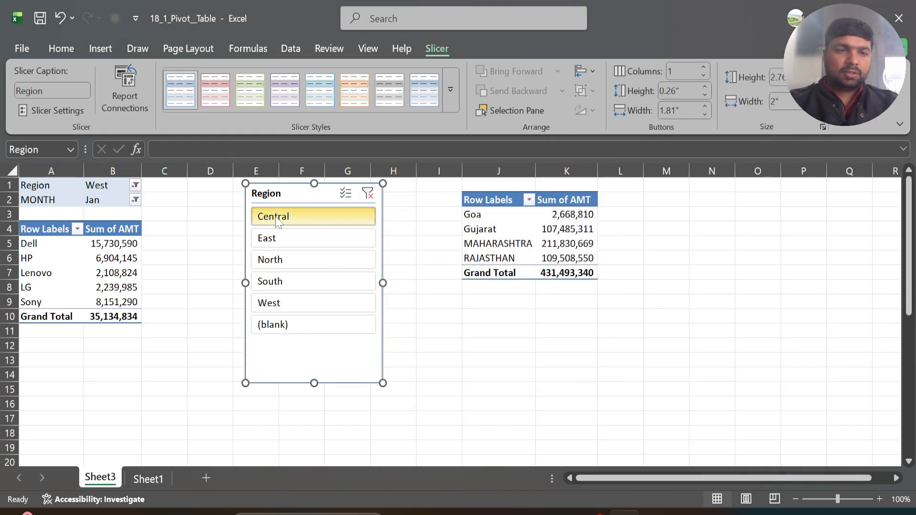
click(280, 239)
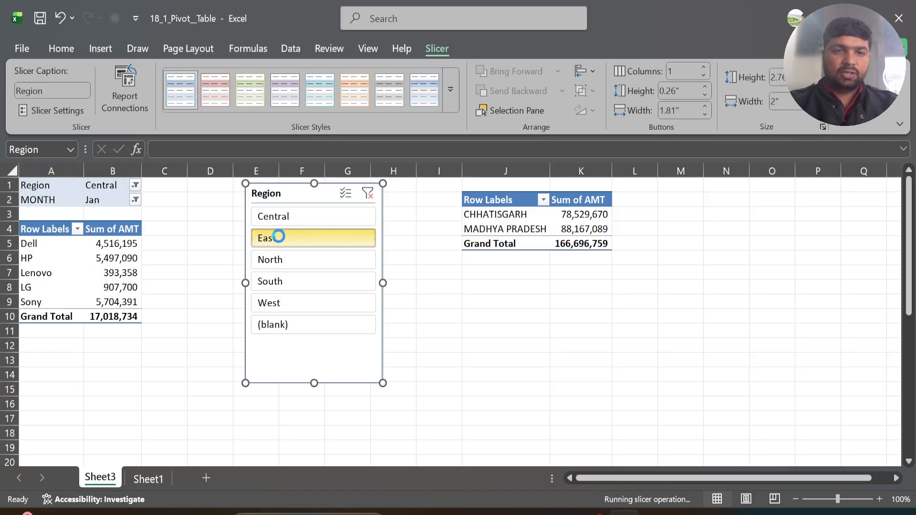
click(281, 261)
click(280, 280)
click(279, 304)
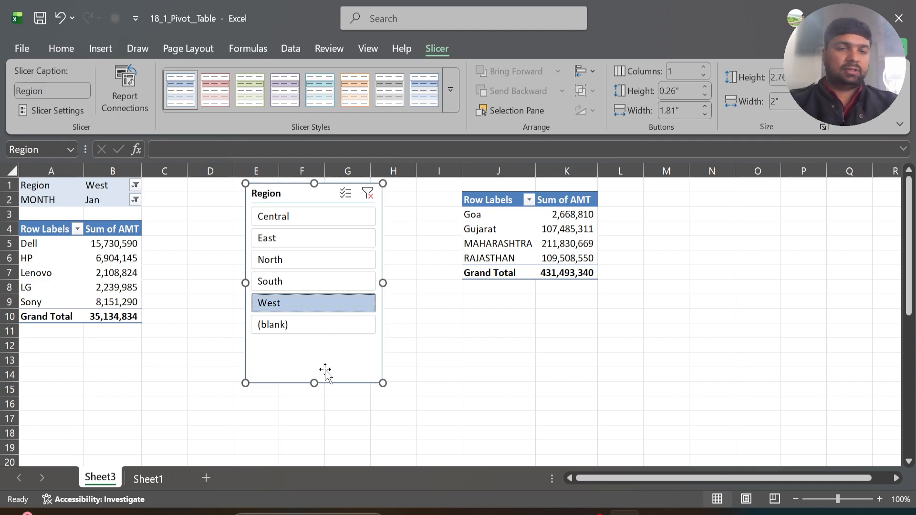
click(368, 195)
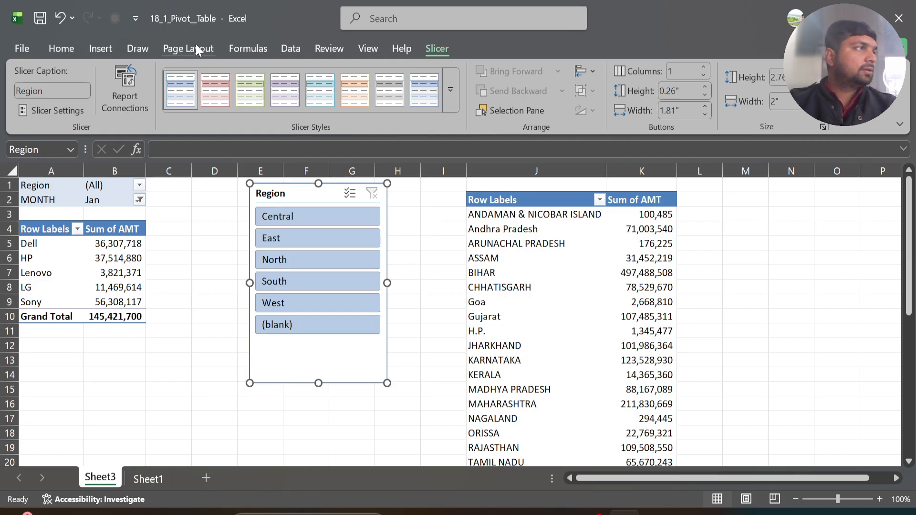
Insert a DATE timeline for the STATE PivotTable and place it below the BRAND PivotTable.
click(525, 196)
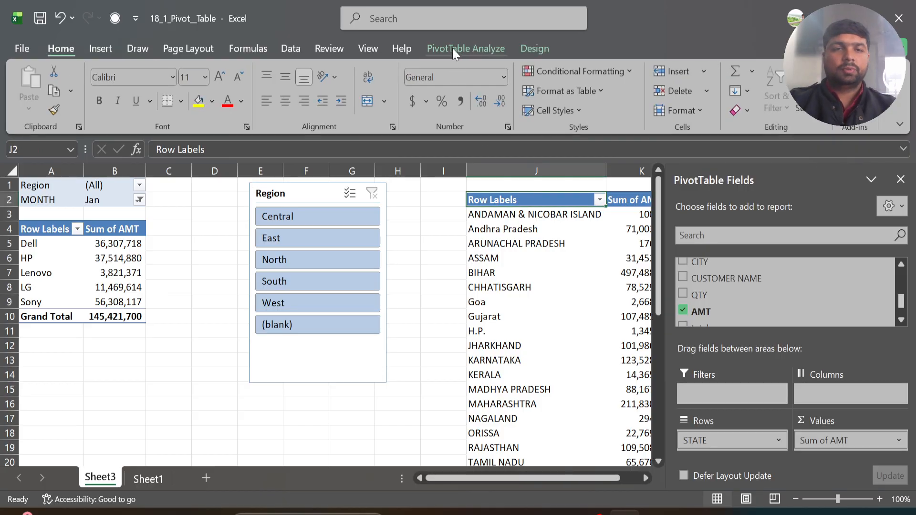
click(452, 48)
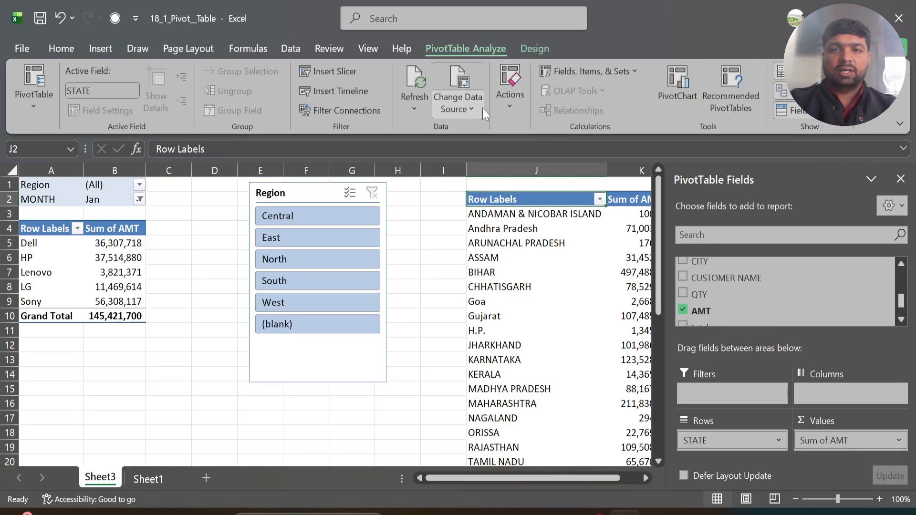
click(327, 94)
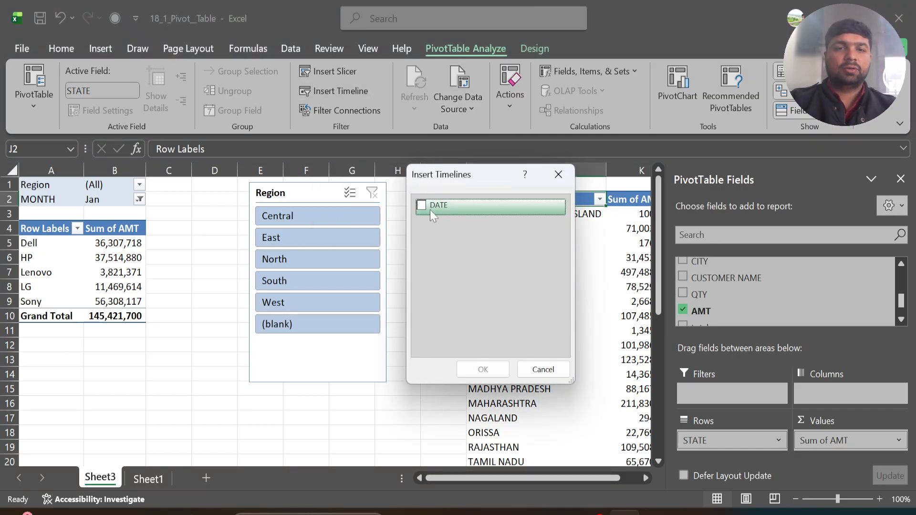
click(422, 204)
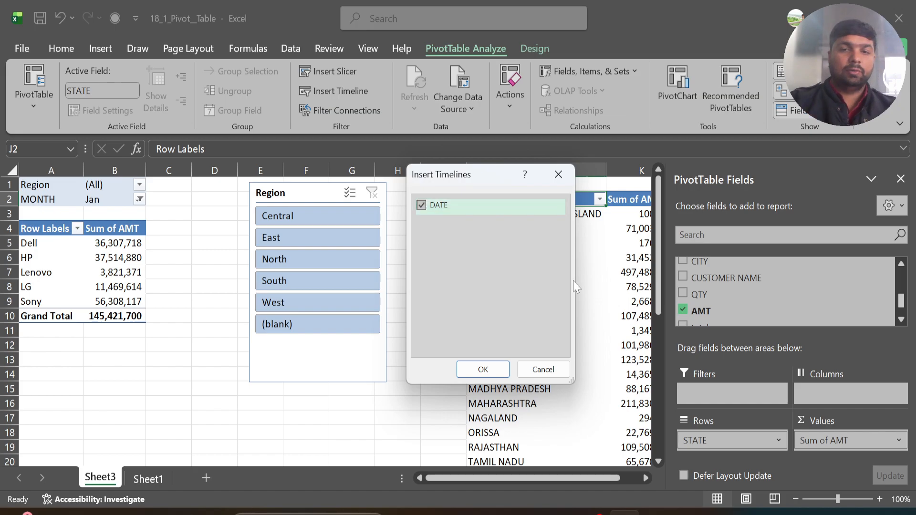
click(481, 370)
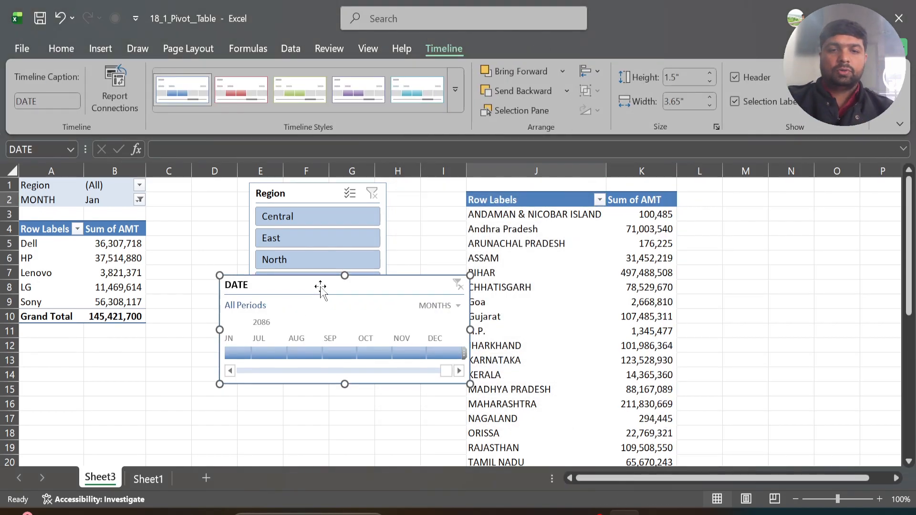
drag(320, 286, 155, 375)
Filter the STATE PivotTable with the DATE timeline by Jun - Jul 2086 and by Jul - Aug 2086.
scroll(334, 362, down, 2)
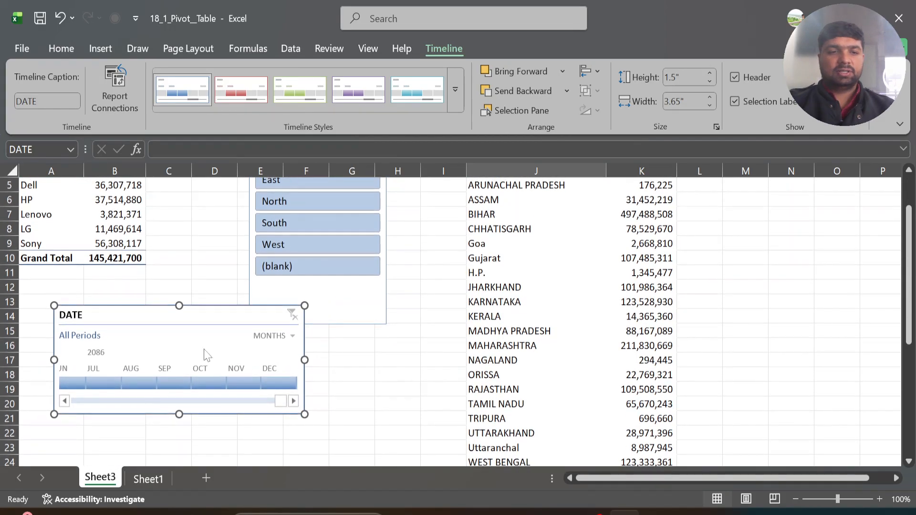
click(77, 383)
drag(88, 384, 117, 383)
scroll(449, 342, up, 2)
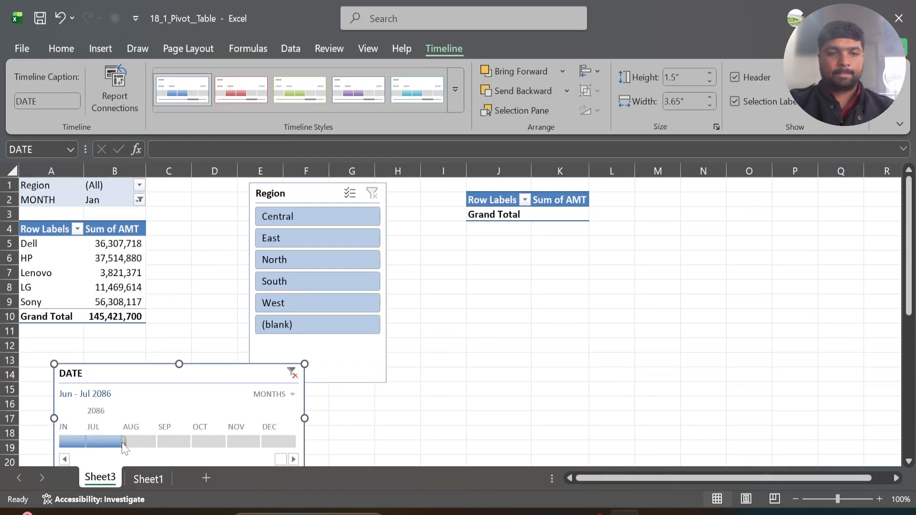
drag(117, 442, 138, 445)
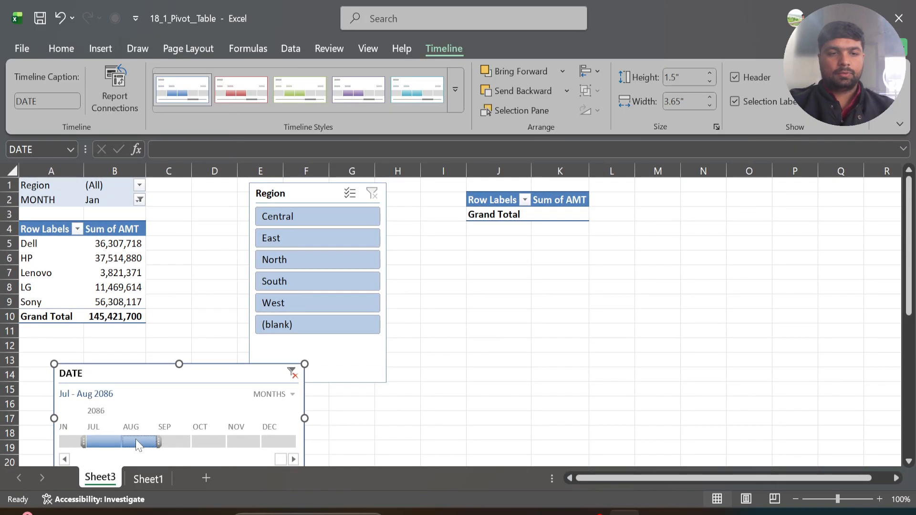
Switch the DATE timeline to years and filter the STATE PivotTable by 2081 and by 2070.
click(292, 395)
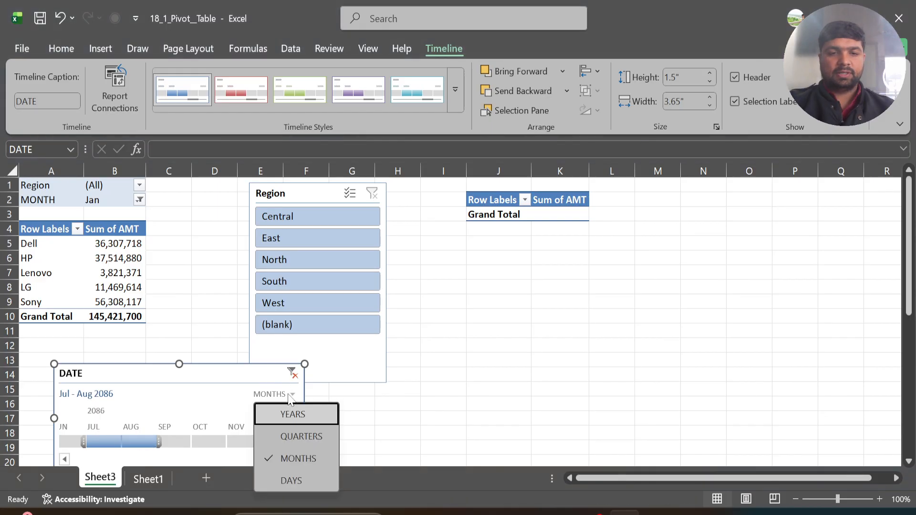
click(298, 423)
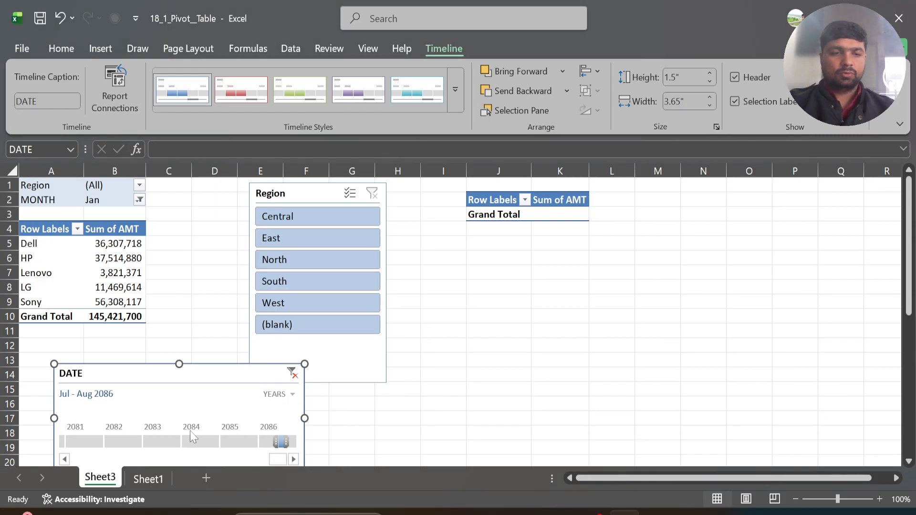
click(86, 442)
click(64, 459)
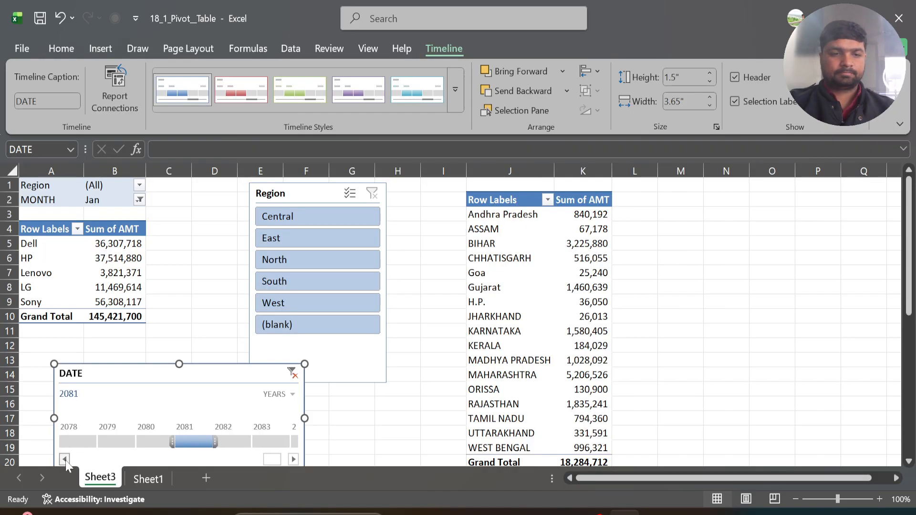
click(64, 459)
click(78, 442)
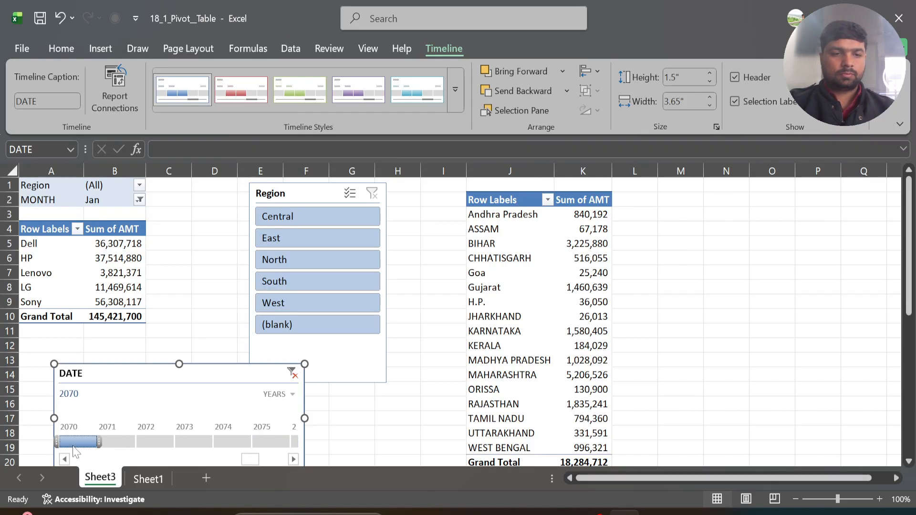
Filter the STATE PivotTable with the DATE timeline by 2067, by 2008, and by the range 2008 - 2021.
click(64, 458)
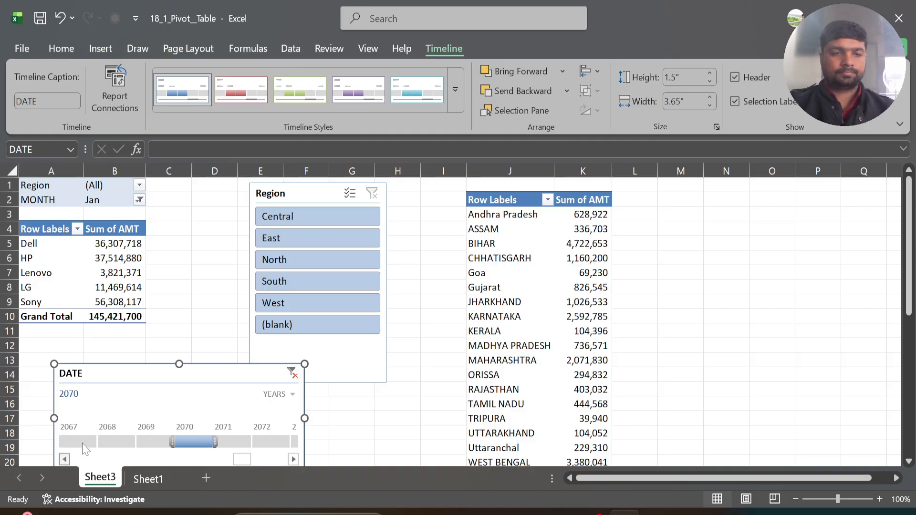
click(76, 437)
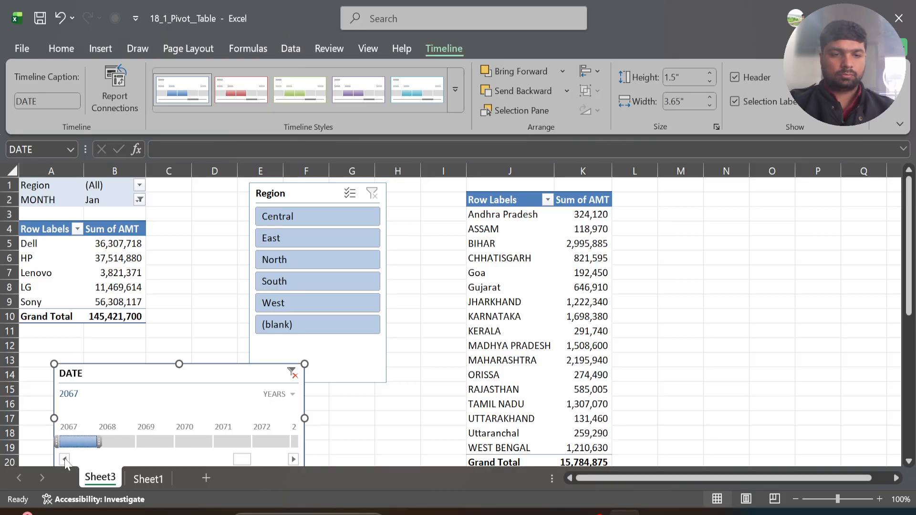
drag(242, 457, 68, 459)
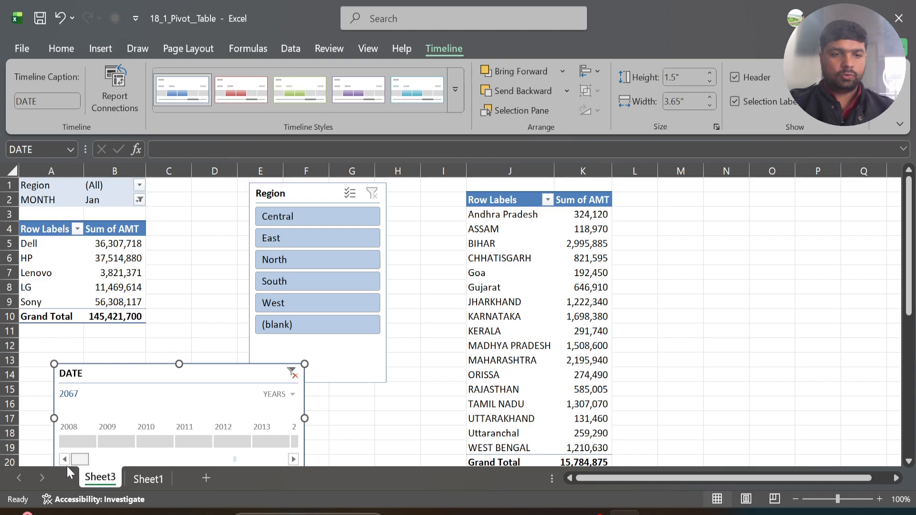
click(74, 441)
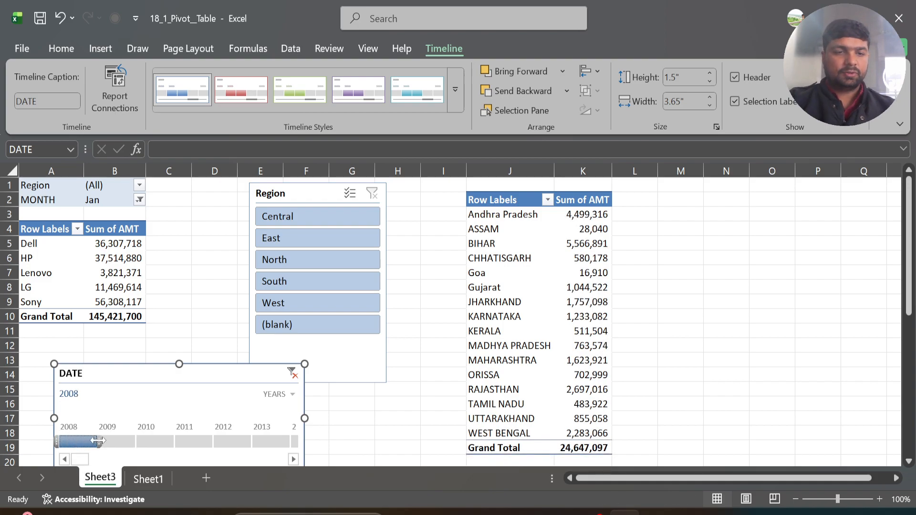
mouse_move(99, 441)
mouse_down()
mouse_move(317, 437)
mouse_move(90, 446)
mouse_up()
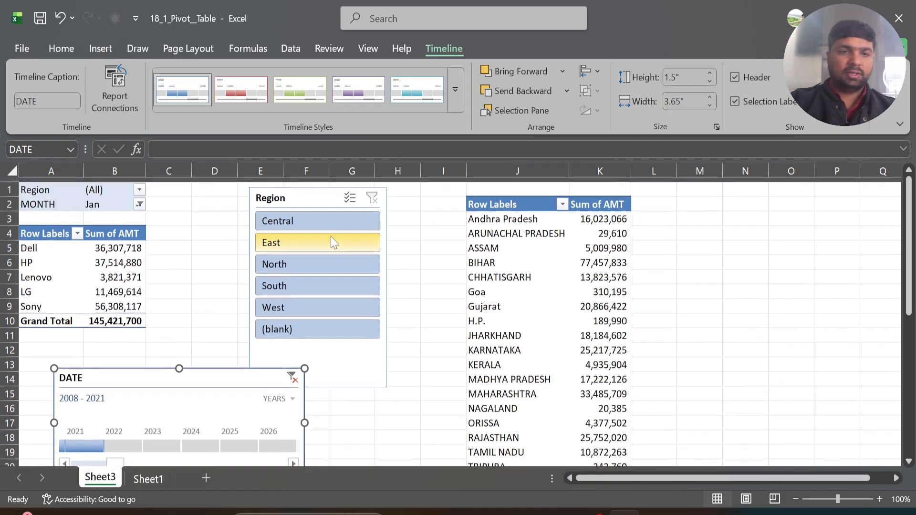
Filter both PivotTables by Central and by East, applying the light red and the light teal slicer styles to the Region slicer.
click(302, 216)
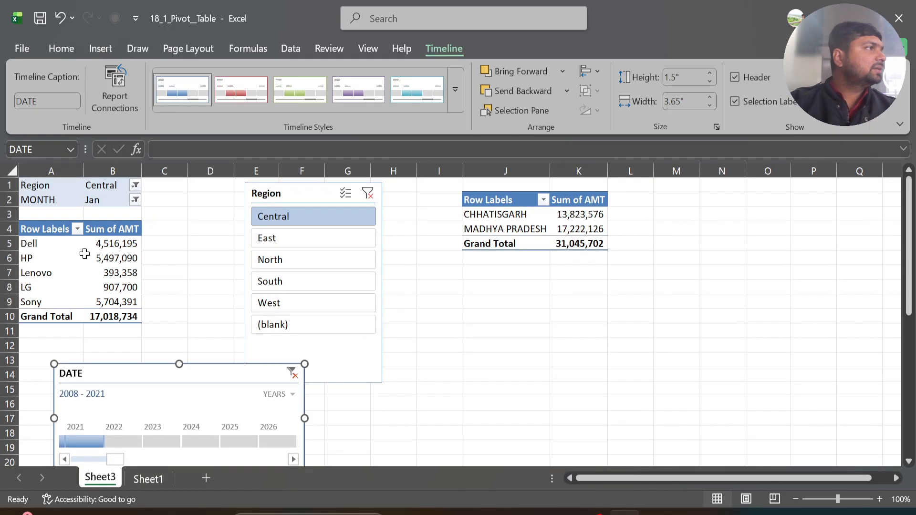
mouse_move(114, 286)
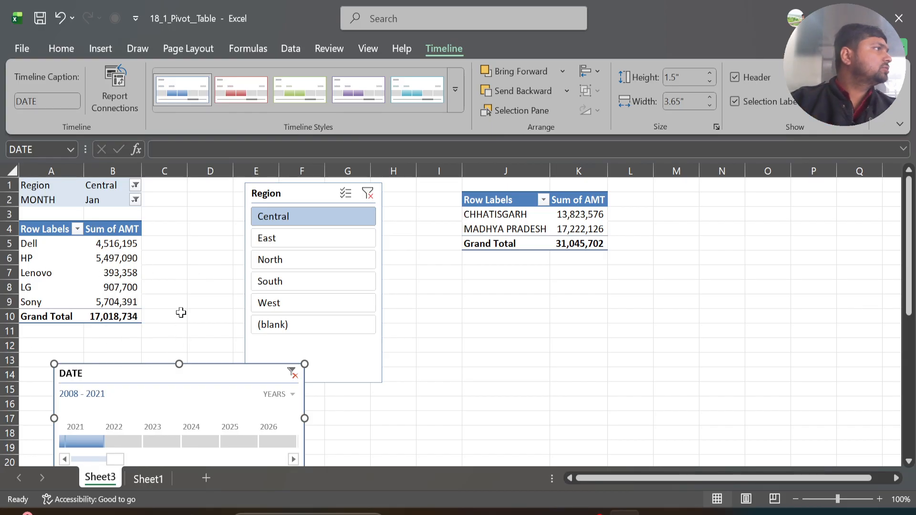
click(316, 195)
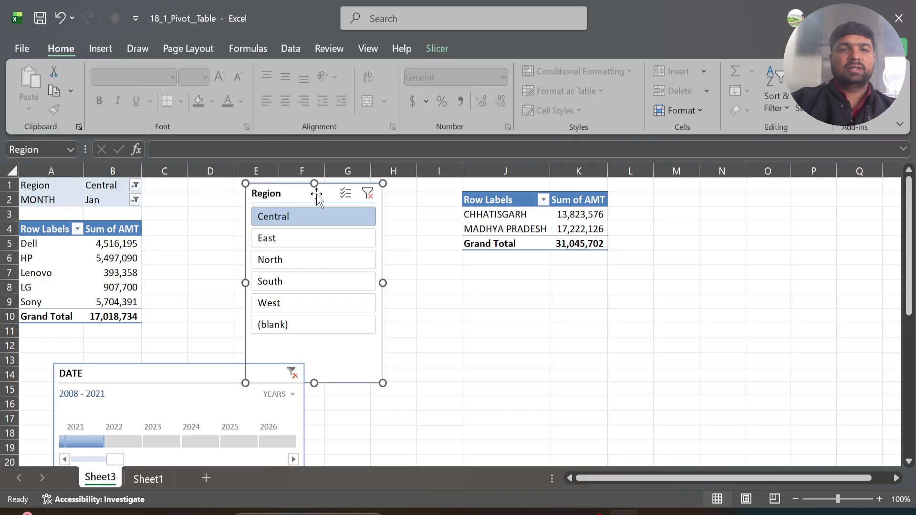
click(435, 49)
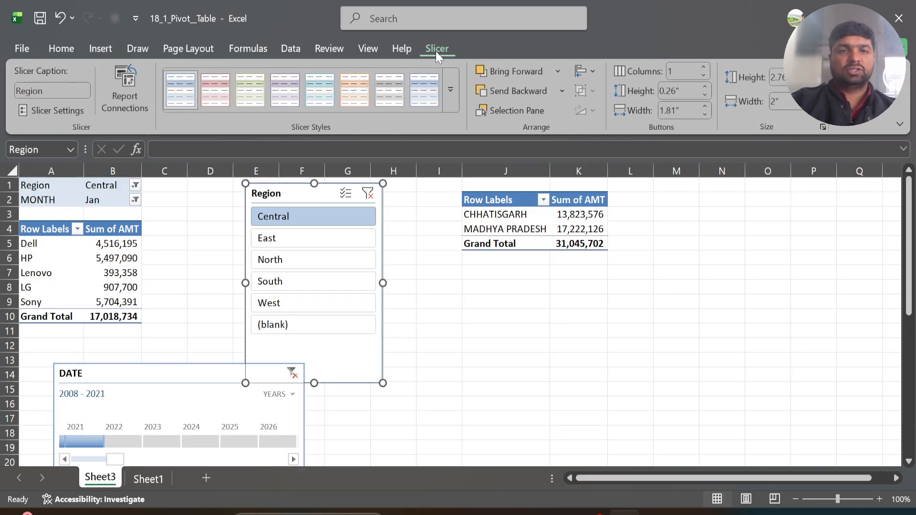
click(448, 87)
click(215, 110)
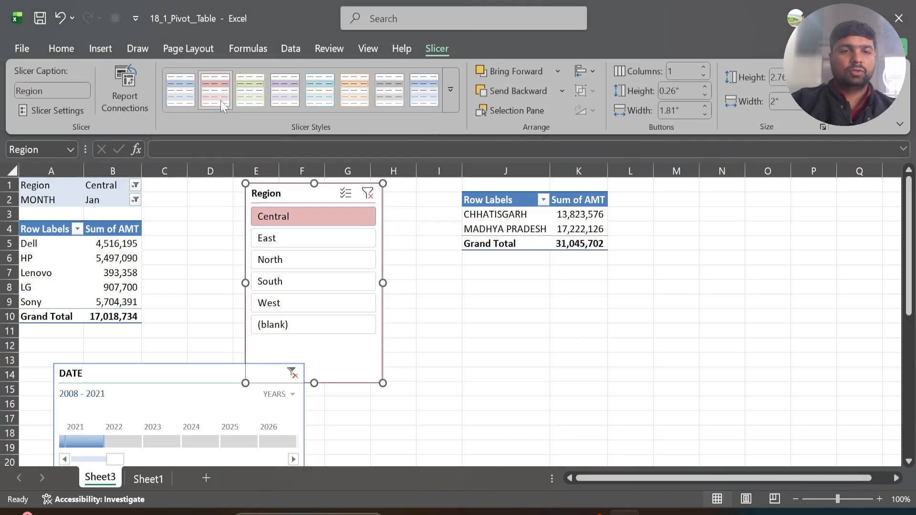
click(300, 237)
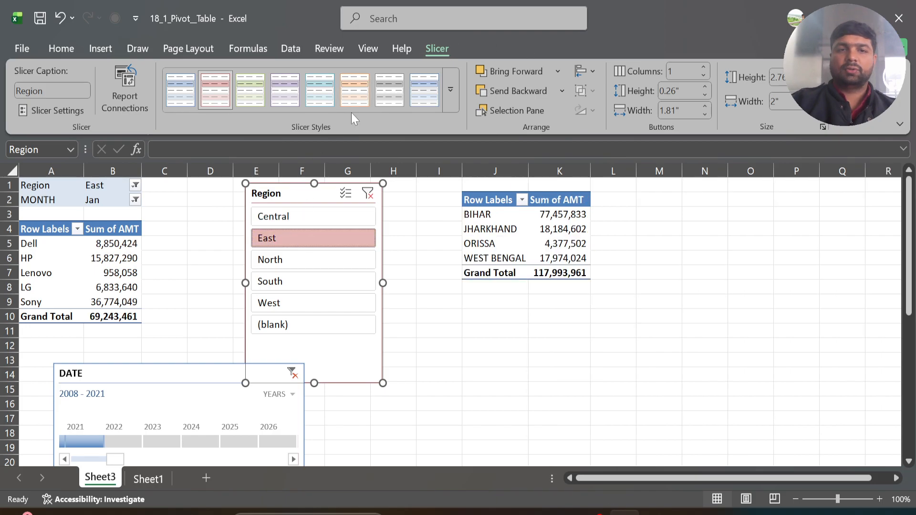
click(323, 101)
Create a new slicer style, Slicer Style 1, with a red background fill for the Selected Item with Data element.
click(450, 89)
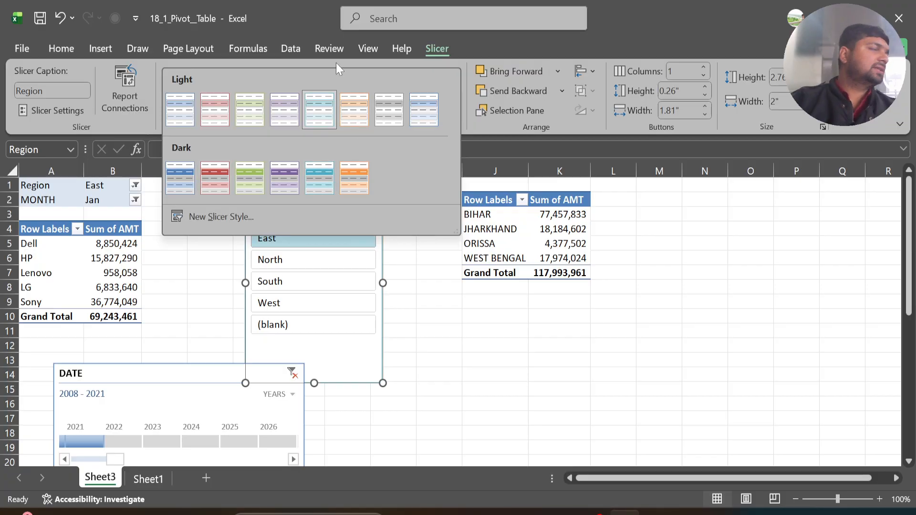
click(228, 217)
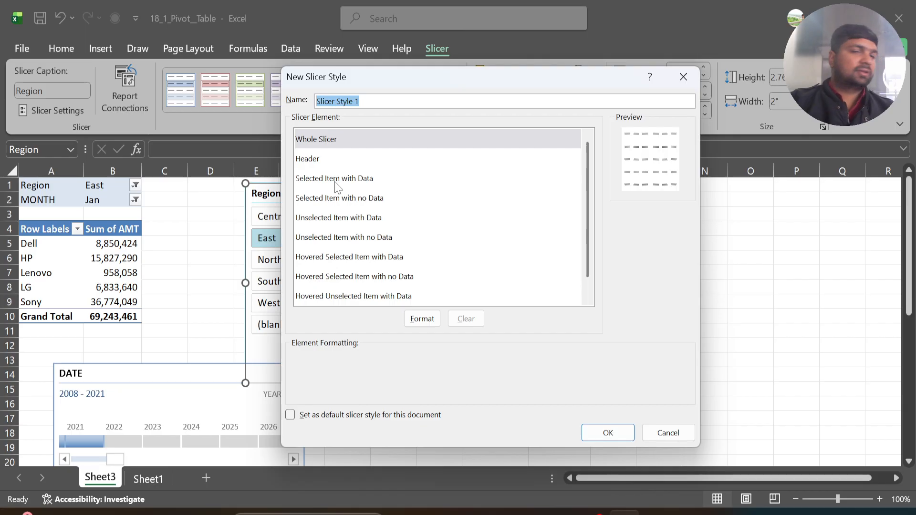
click(341, 218)
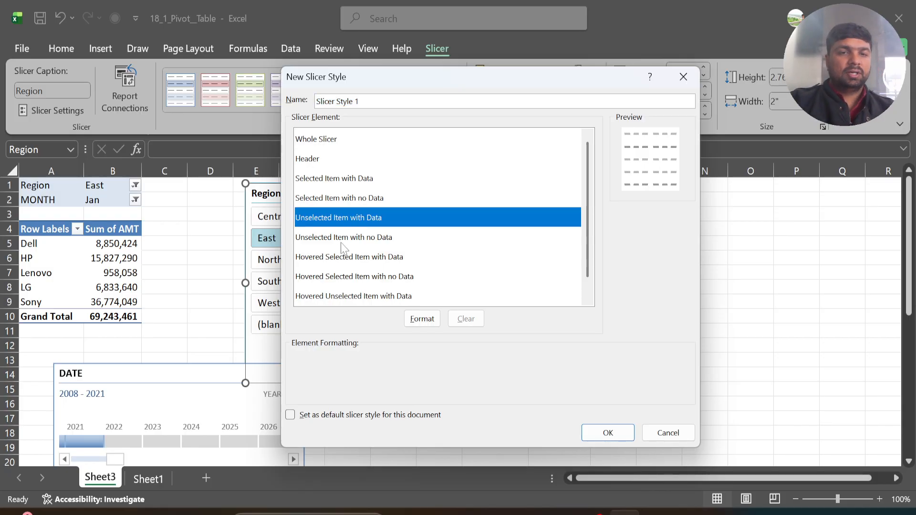
click(342, 239)
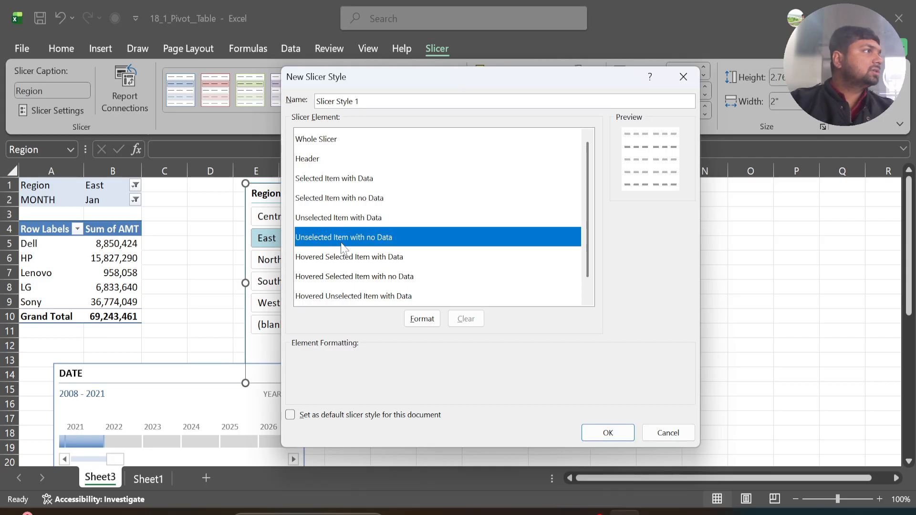
click(354, 260)
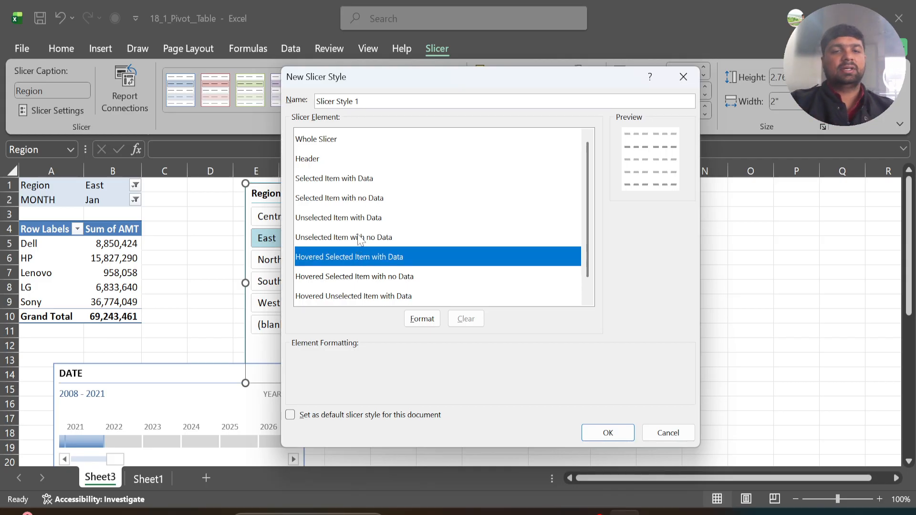
click(347, 180)
click(426, 319)
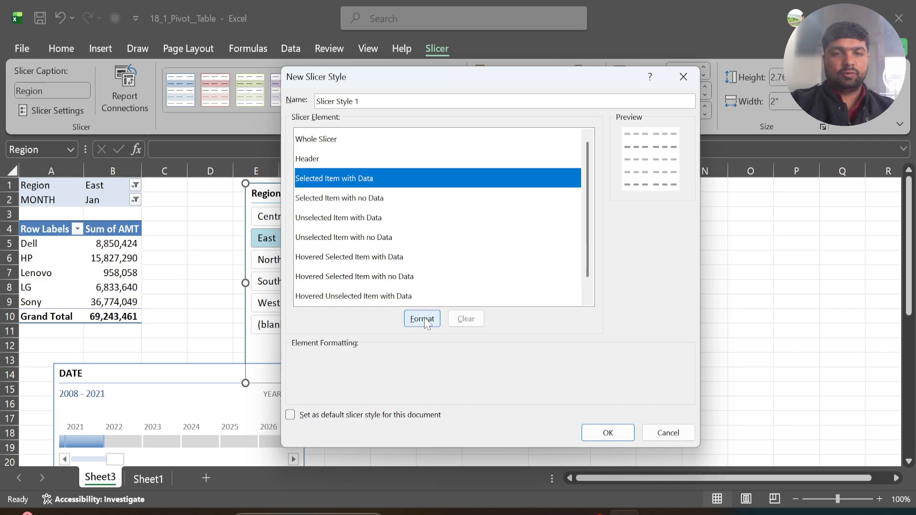
click(421, 82)
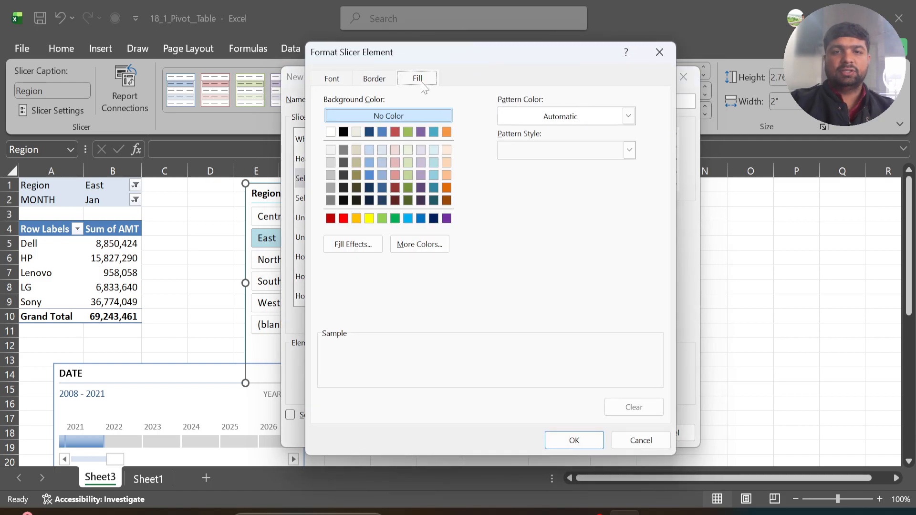
click(433, 132)
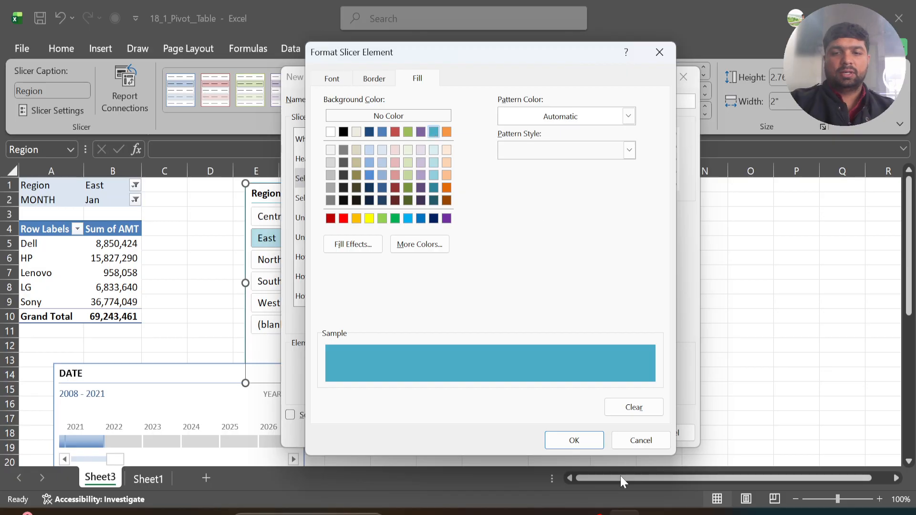
click(395, 133)
click(577, 440)
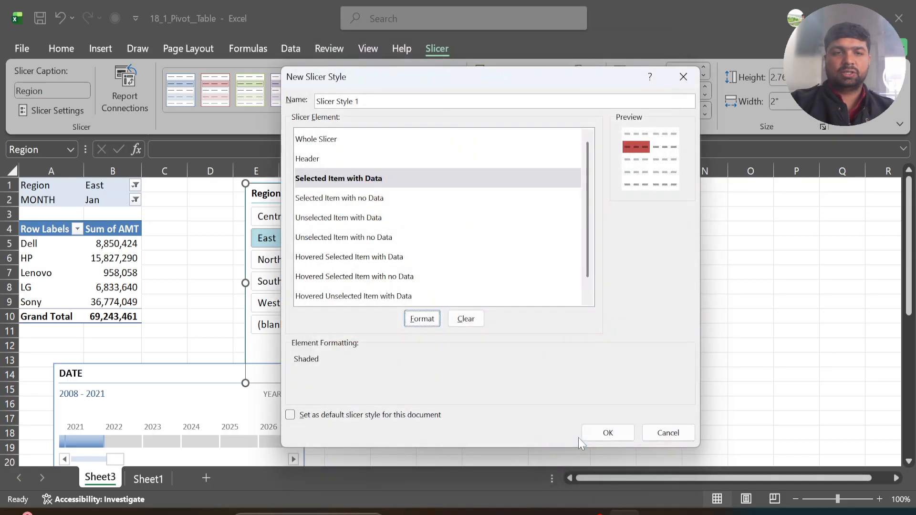
click(608, 433)
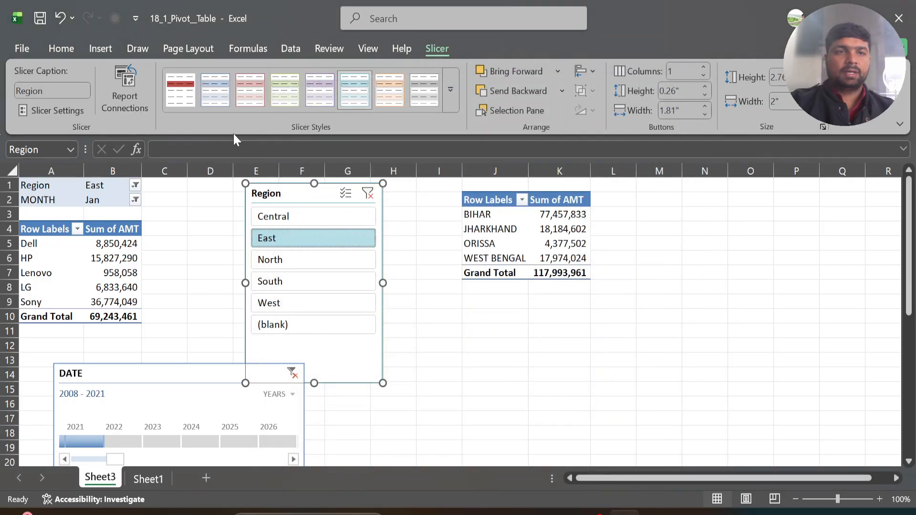
Apply the custom Slicer Style 1 to the Region slicer and filter both PivotTables by North, East, South, West and (blank) in turn.
click(446, 95)
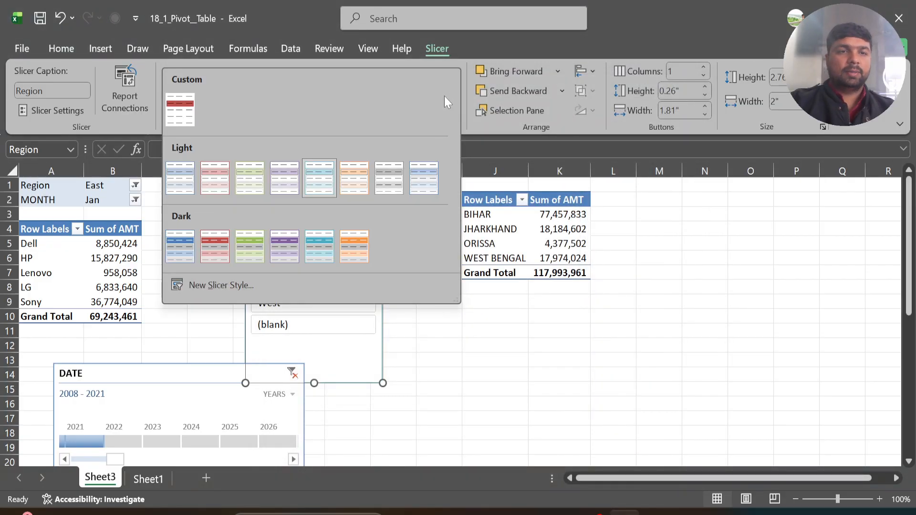
click(180, 113)
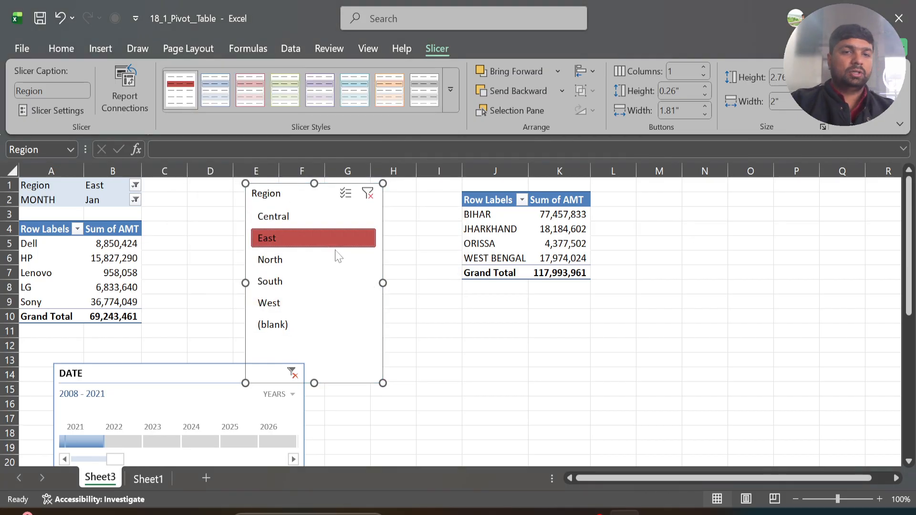
click(281, 260)
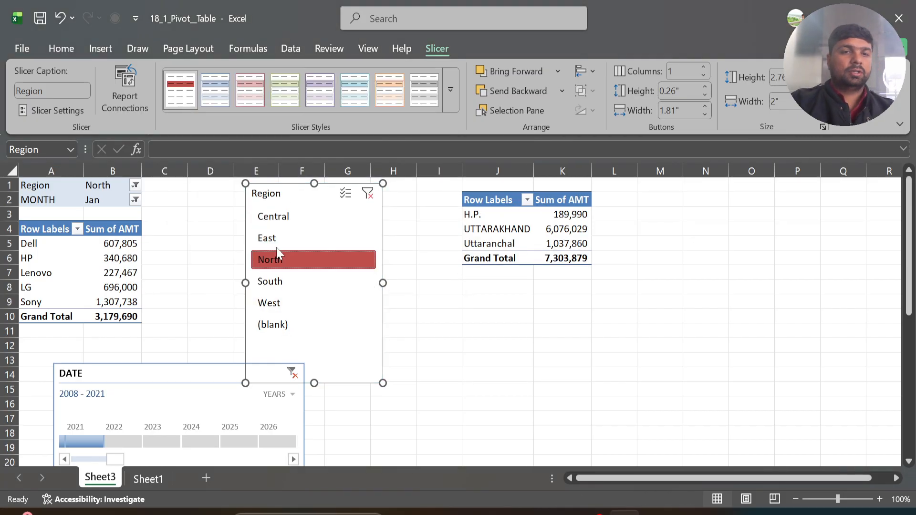
click(278, 245)
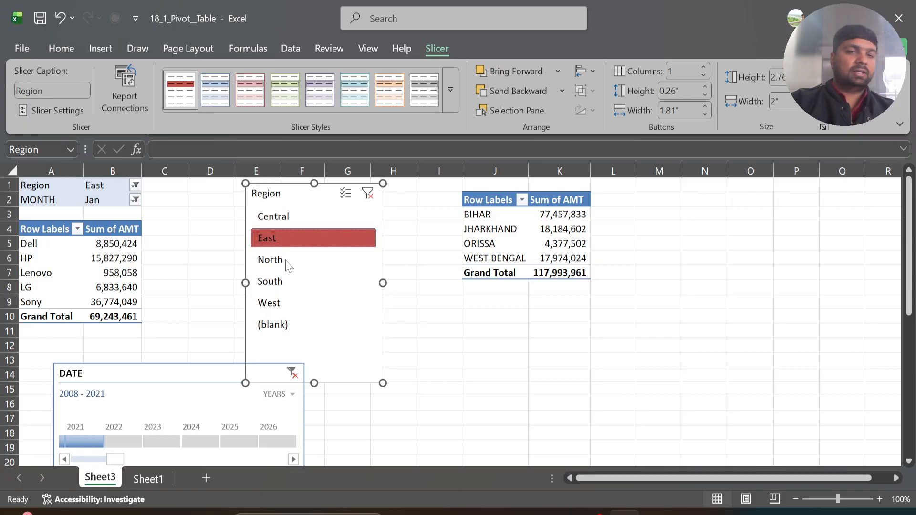
click(282, 281)
click(279, 304)
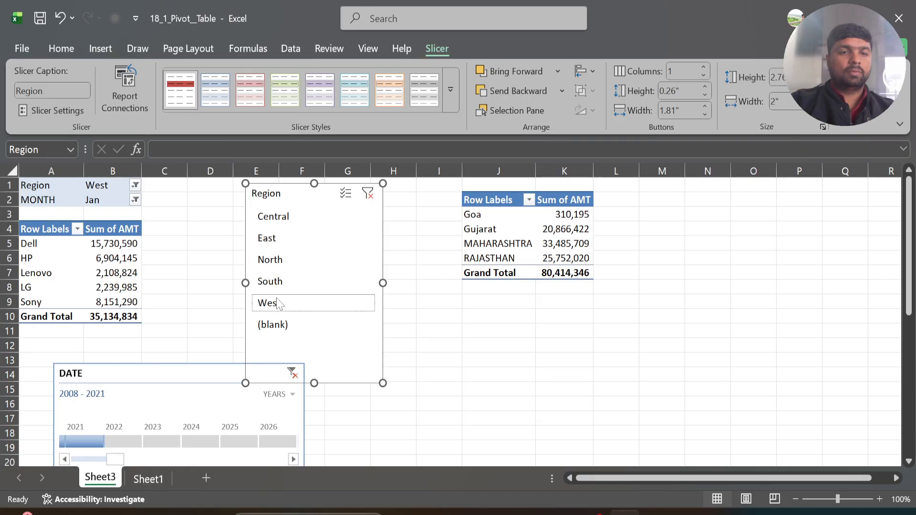
click(280, 327)
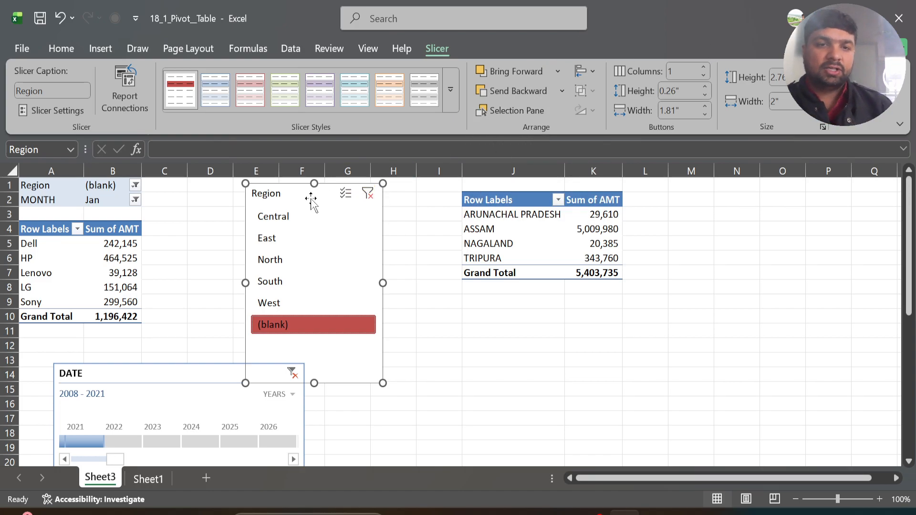
Move the Region slicer closer to the BRAND PivotTable, arrange its buttons in 3 columns, and resize it to about 3.69" by 1.24".
drag(290, 192, 237, 198)
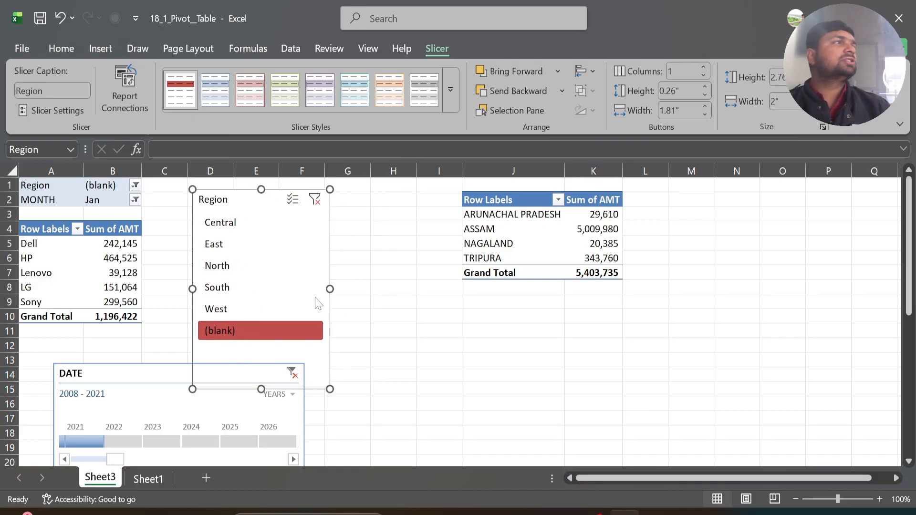
click(704, 67)
click(704, 68)
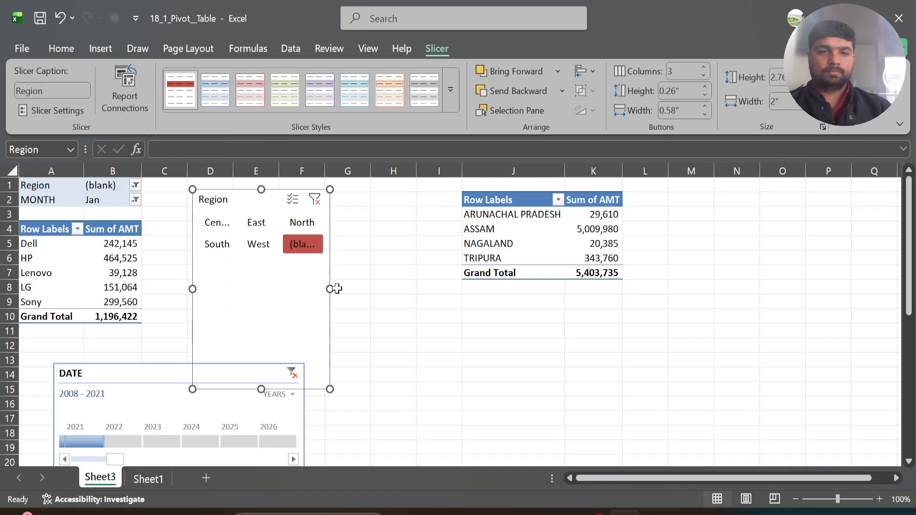
drag(330, 289, 446, 282)
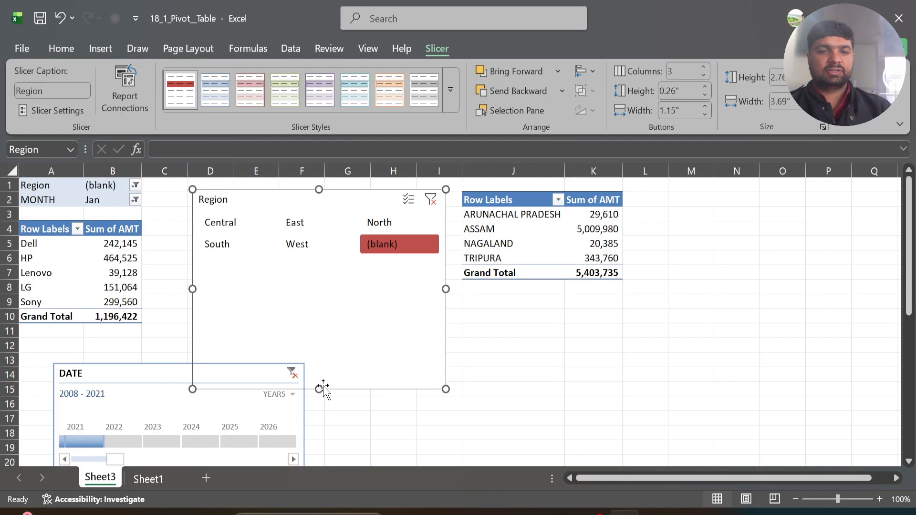
drag(318, 389, 319, 279)
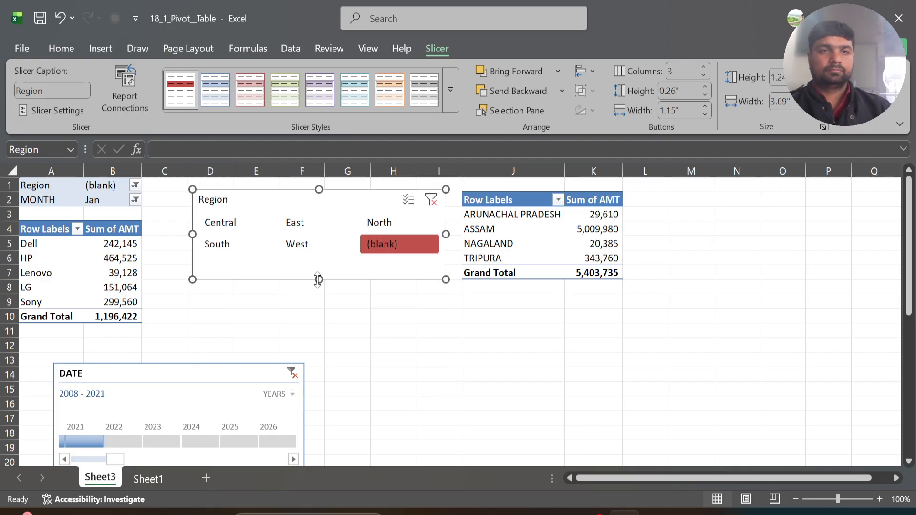
Try the light green style on the Region slicer, apply the light gray style, and move the slicer below the STATE PivotTable.
click(285, 91)
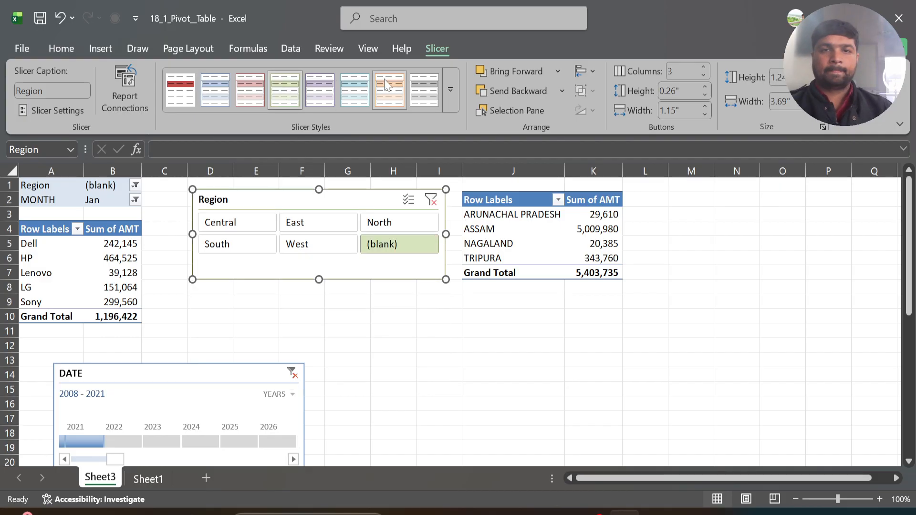
click(424, 90)
drag(333, 202, 498, 330)
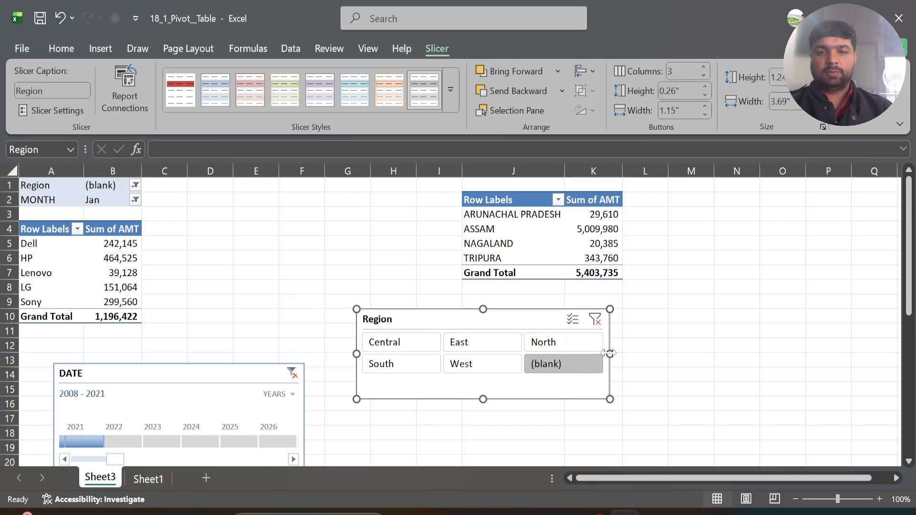
Widen the Region slicer to about 6.17" and arrange its buttons in 6 columns.
drag(609, 356, 781, 343)
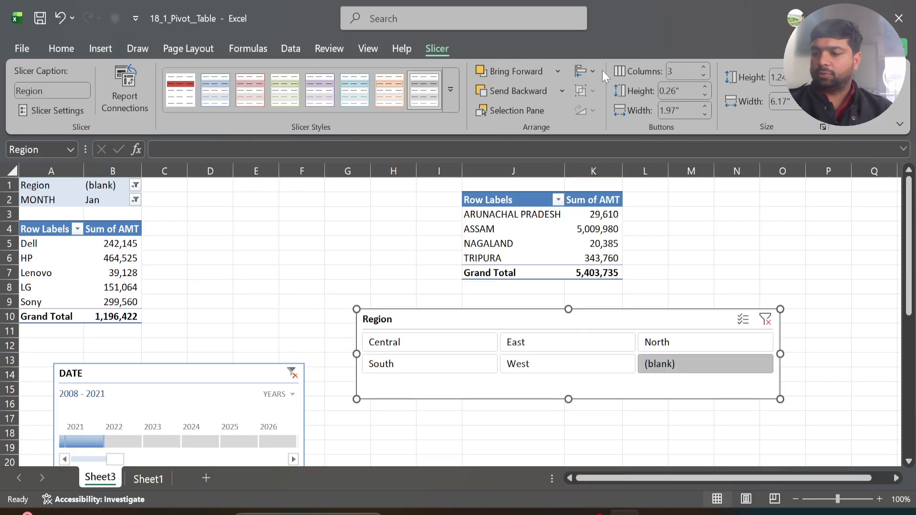
click(703, 68)
click(703, 67)
click(703, 68)
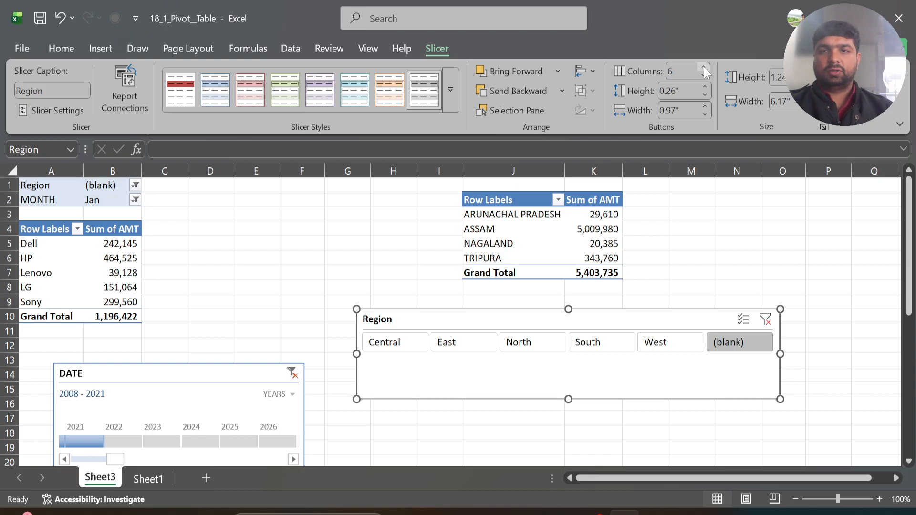
Arrange the Region slicer's buttons in 4 columns.
click(701, 74)
click(700, 74)
click(701, 74)
click(702, 69)
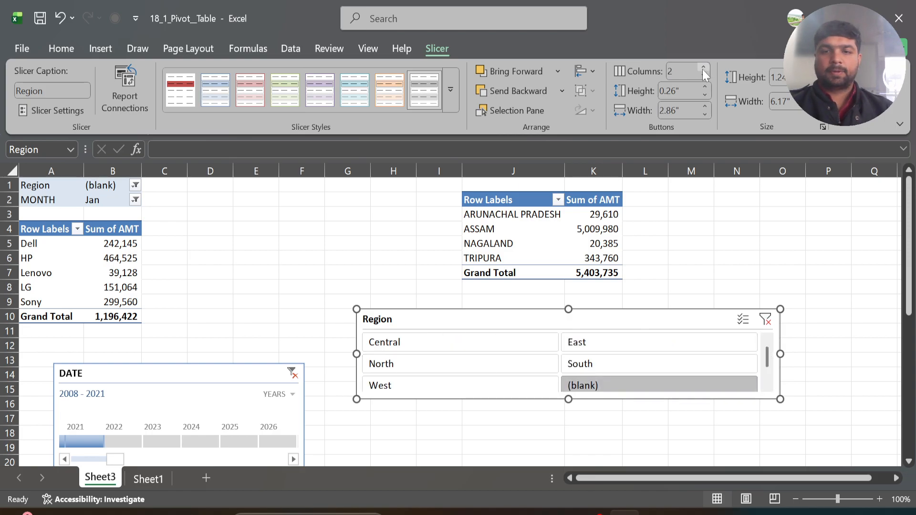
click(702, 69)
click(702, 69)
Set the Region slicer's button height to 0.3" and button width to 0.99".
click(706, 84)
click(706, 84)
click(704, 94)
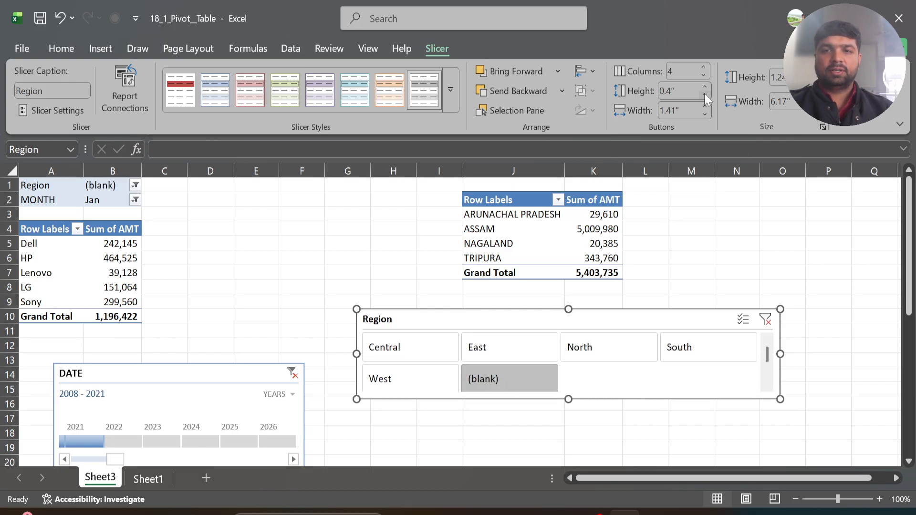
click(704, 93)
click(708, 114)
click(708, 115)
click(707, 115)
click(708, 115)
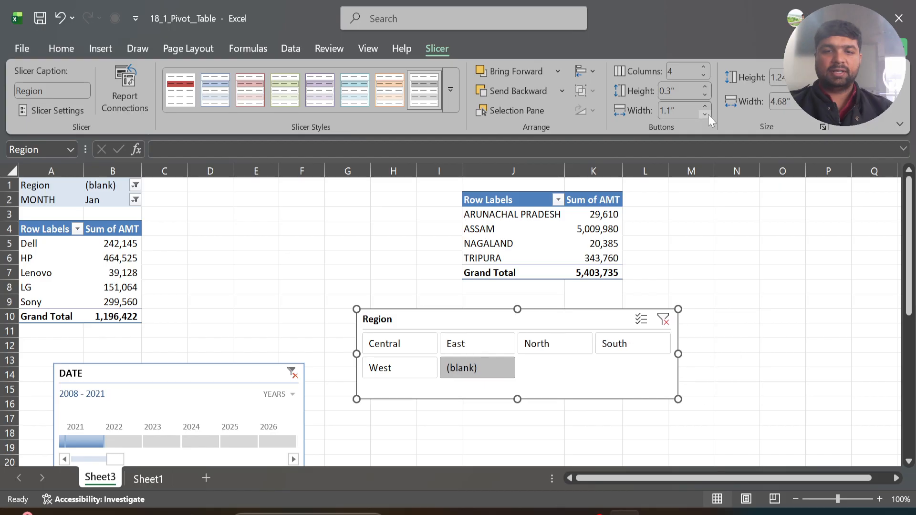
click(708, 114)
click(708, 115)
Clear the Region slicer's filter and move the slicer into the gap between the BRAND and STATE PivotTables.
drag(622, 397, 497, 366)
click(484, 263)
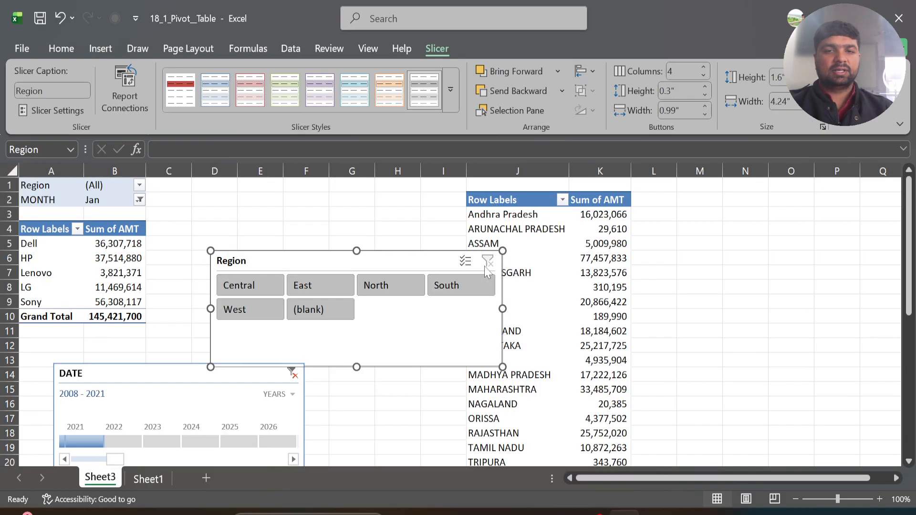
drag(388, 253, 339, 222)
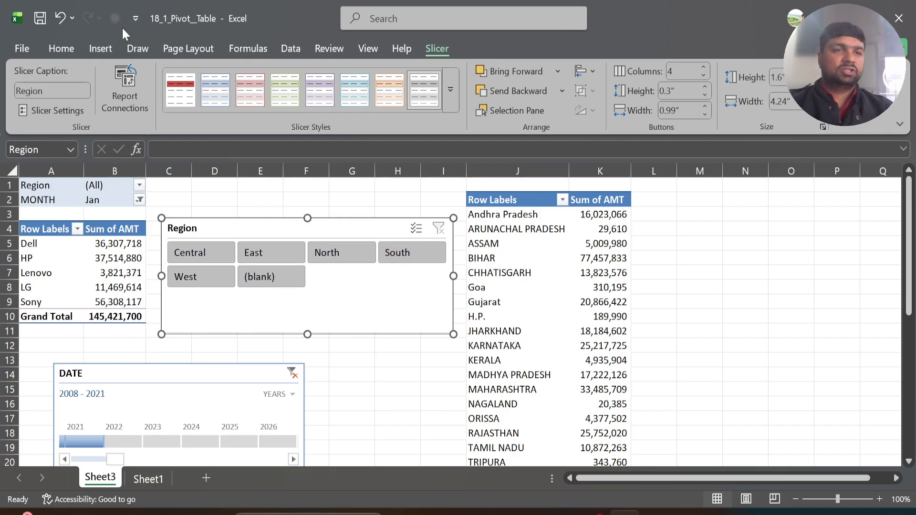
Check which PivotTables the Region slicer is connected to, leaving its report connections as they are.
click(125, 93)
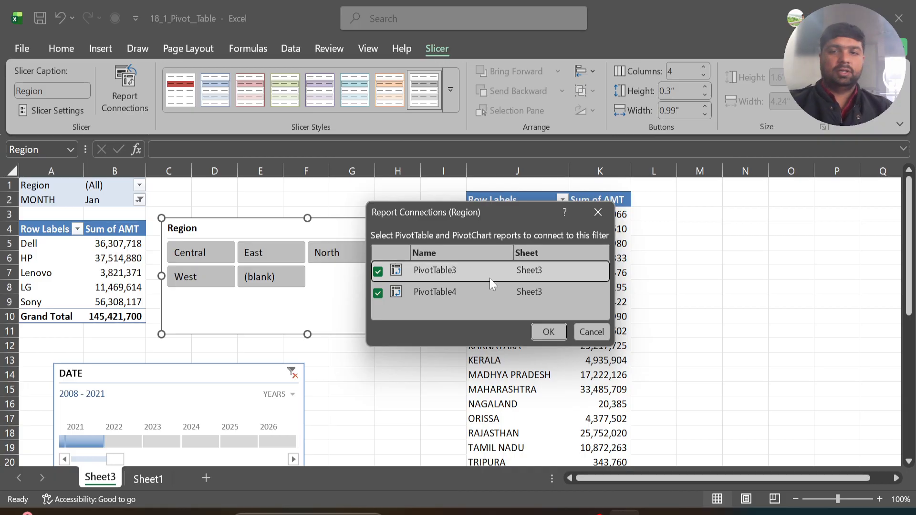
click(591, 332)
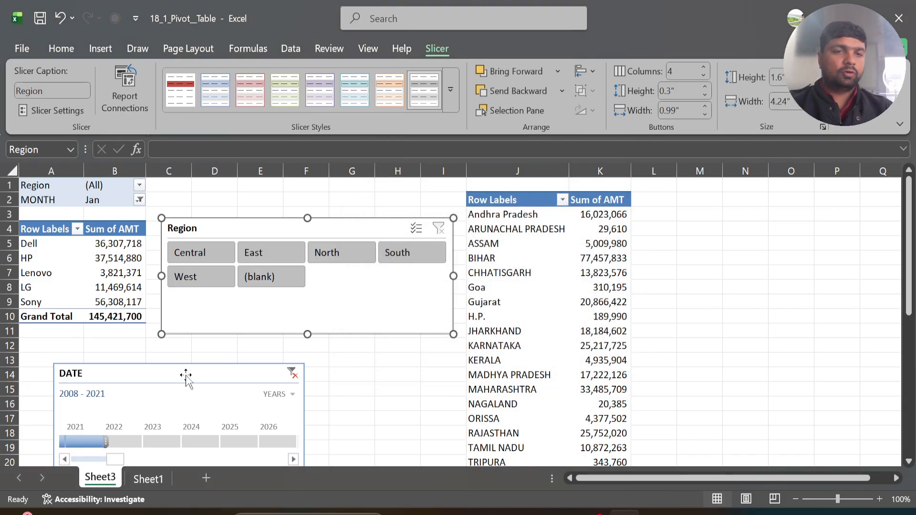
Connect the DATE timeline to PivotTable3 as well as PivotTable4, and apply the teal timeline style.
click(185, 377)
click(439, 52)
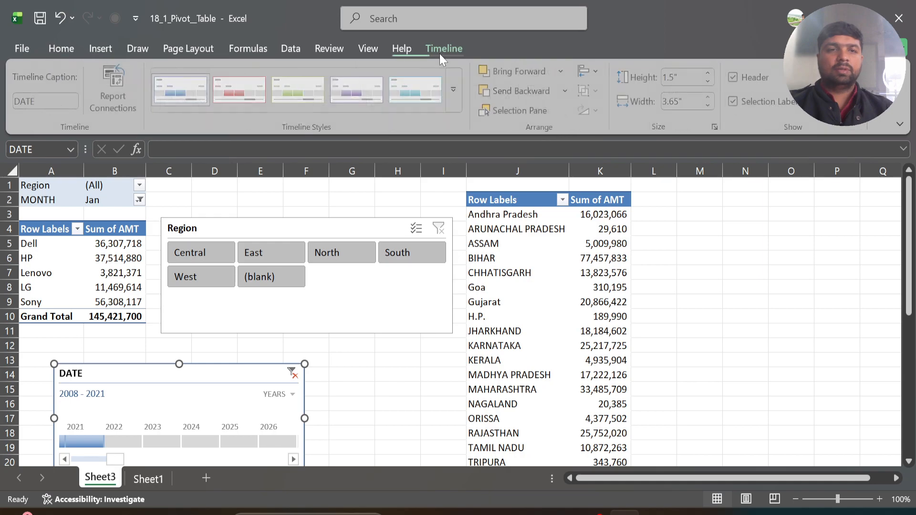
click(104, 105)
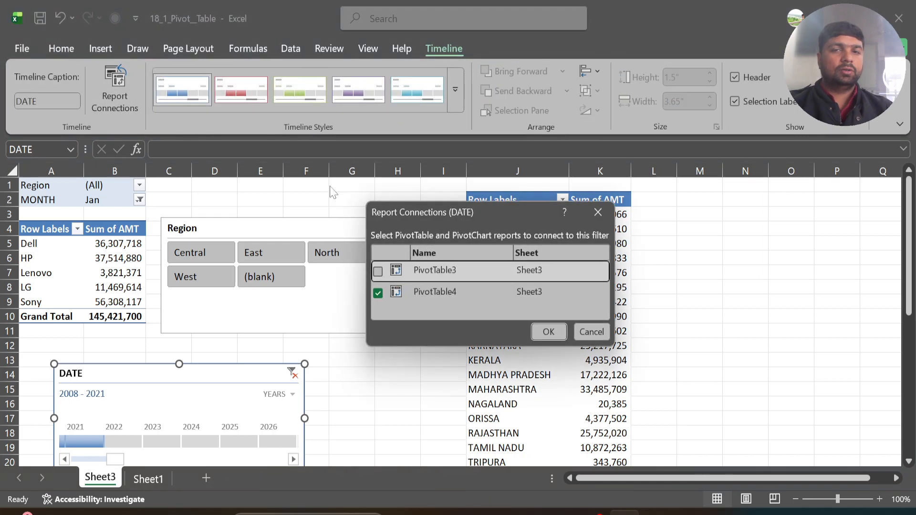
click(378, 272)
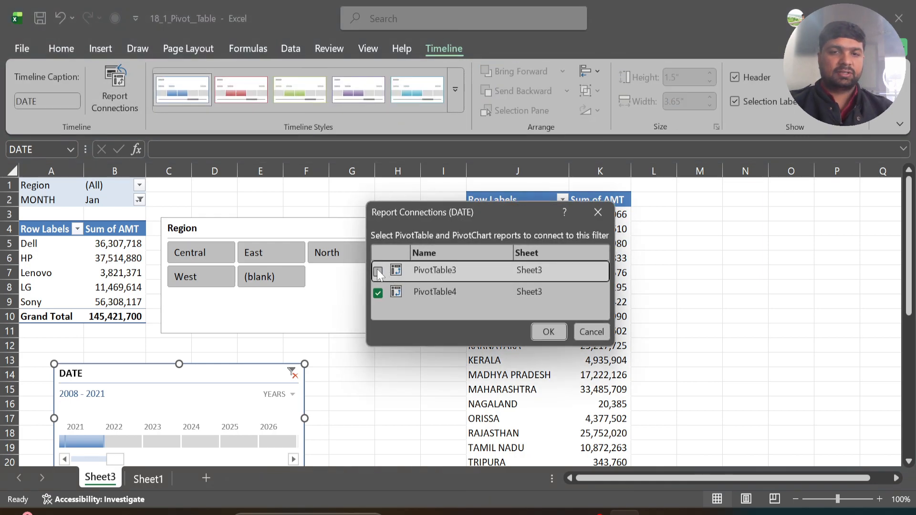
click(542, 333)
click(399, 96)
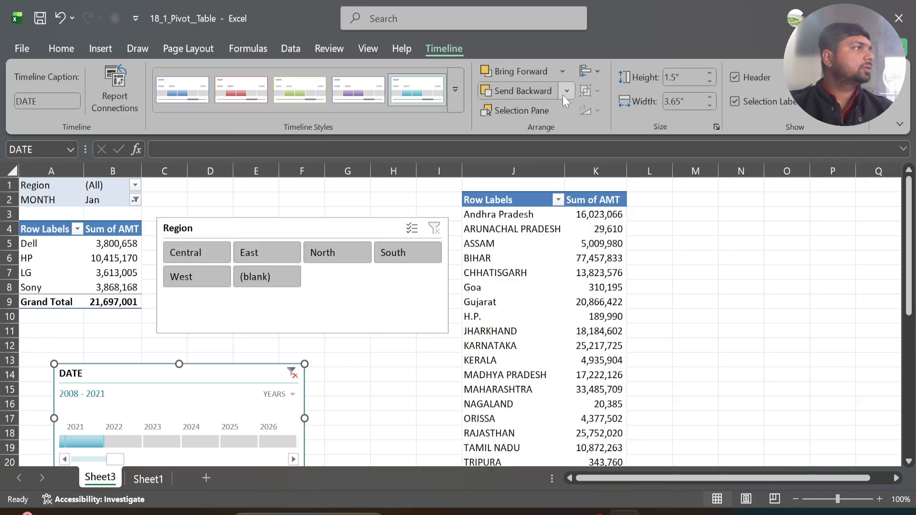